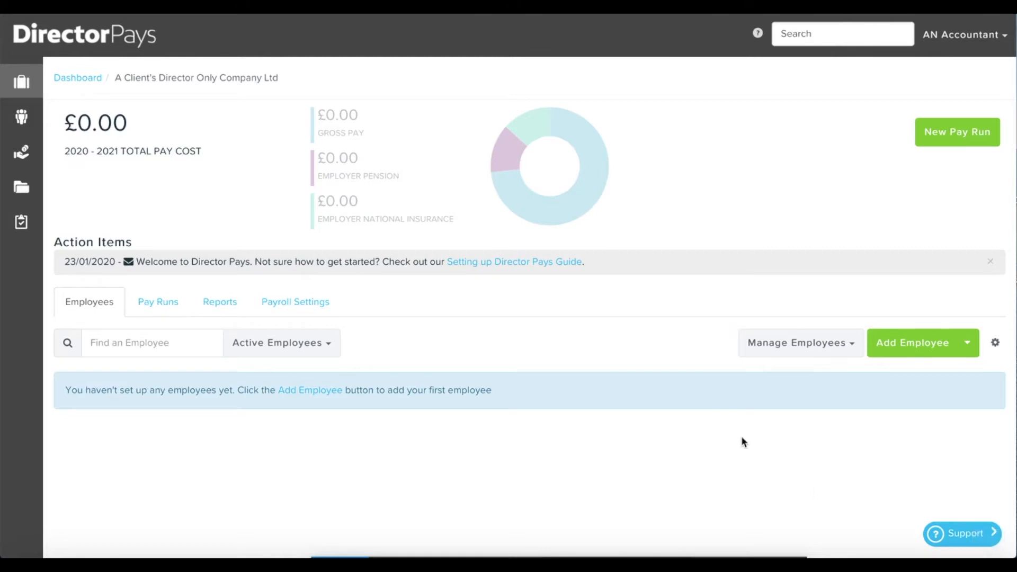
Start a new employee record with title Mrs and enter her first name and surname.
left_click(327, 395)
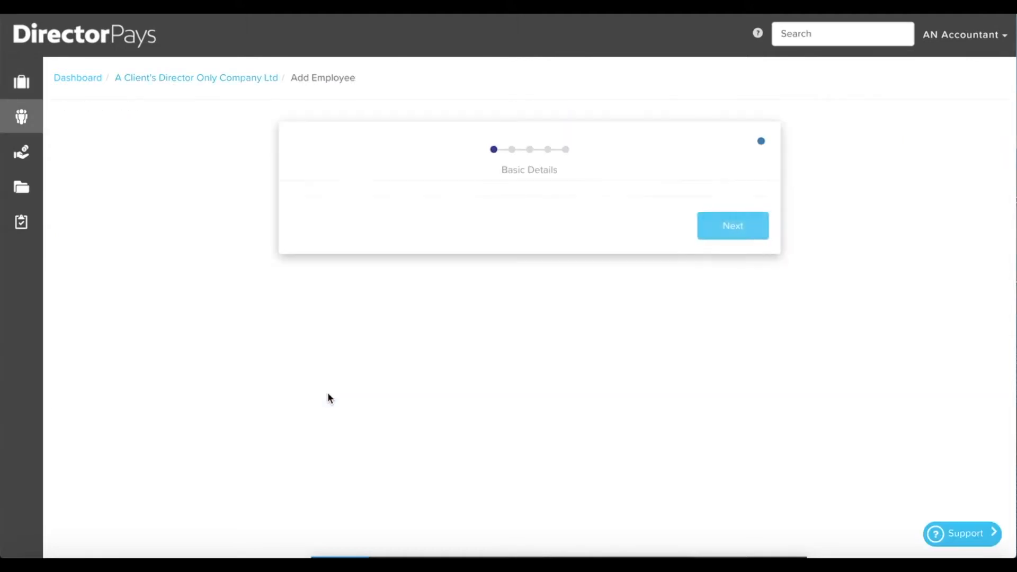
left_click(395, 336)
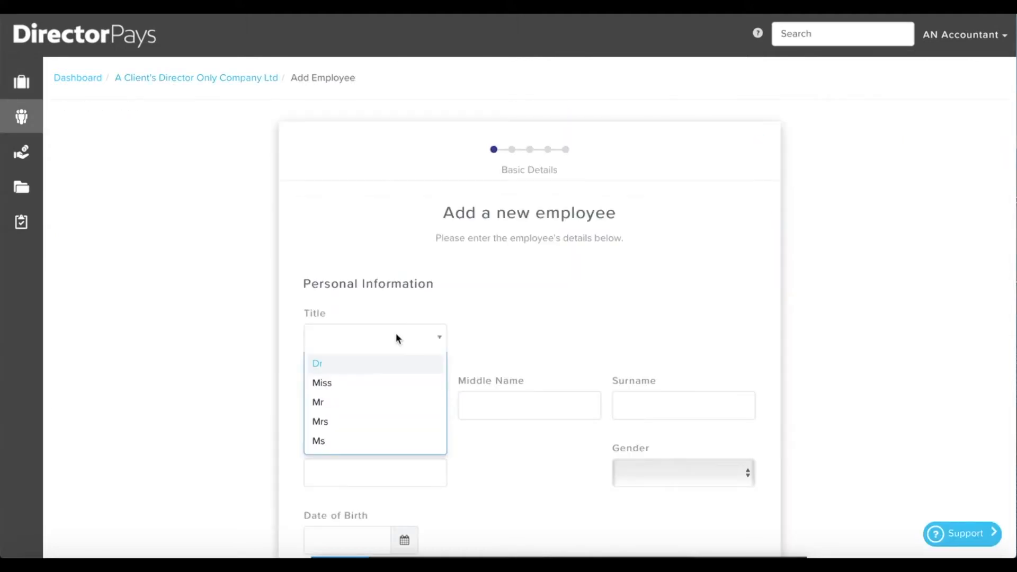
left_click(335, 422)
left_click(331, 412)
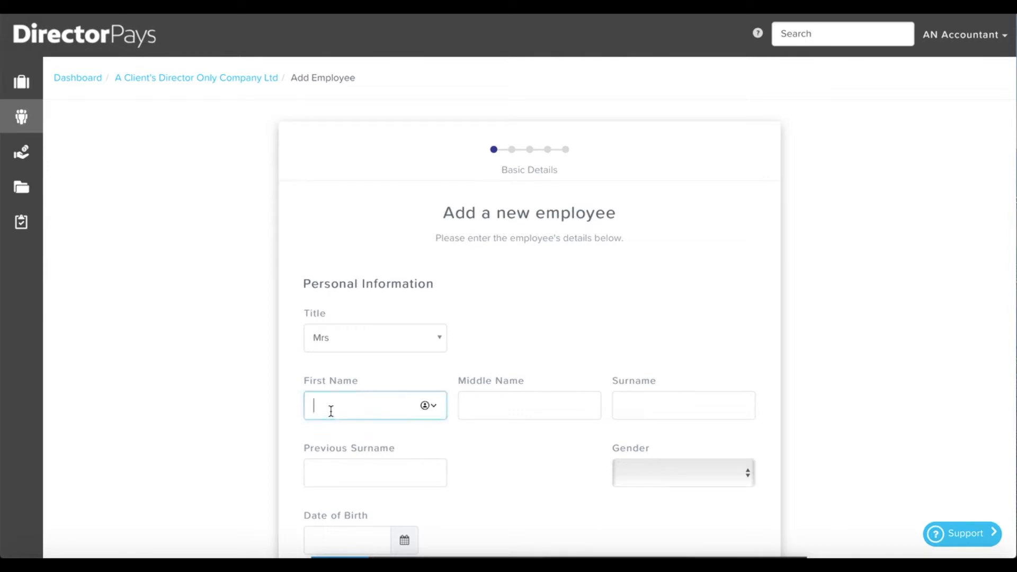
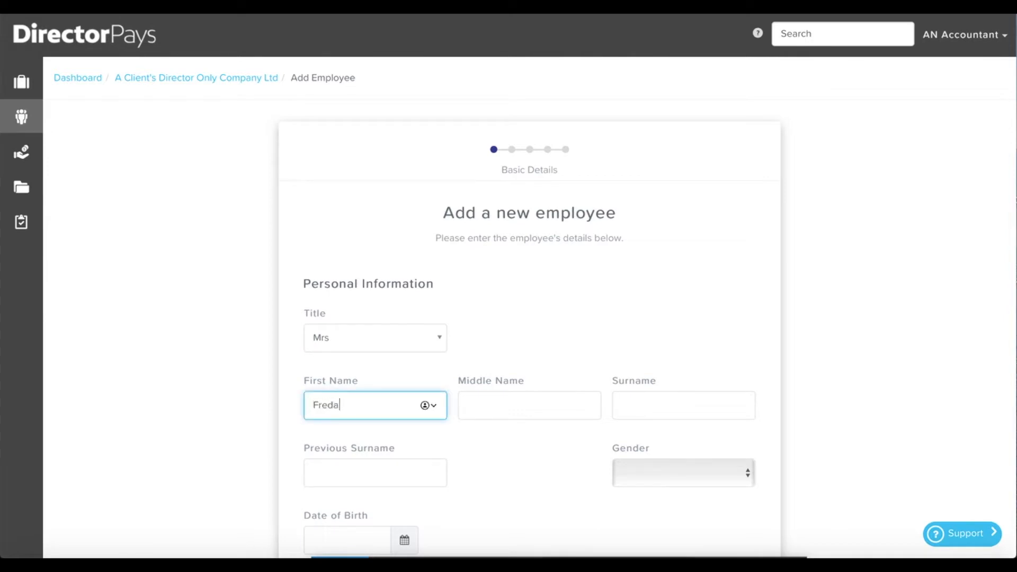
key("Tab")
key("Tab")
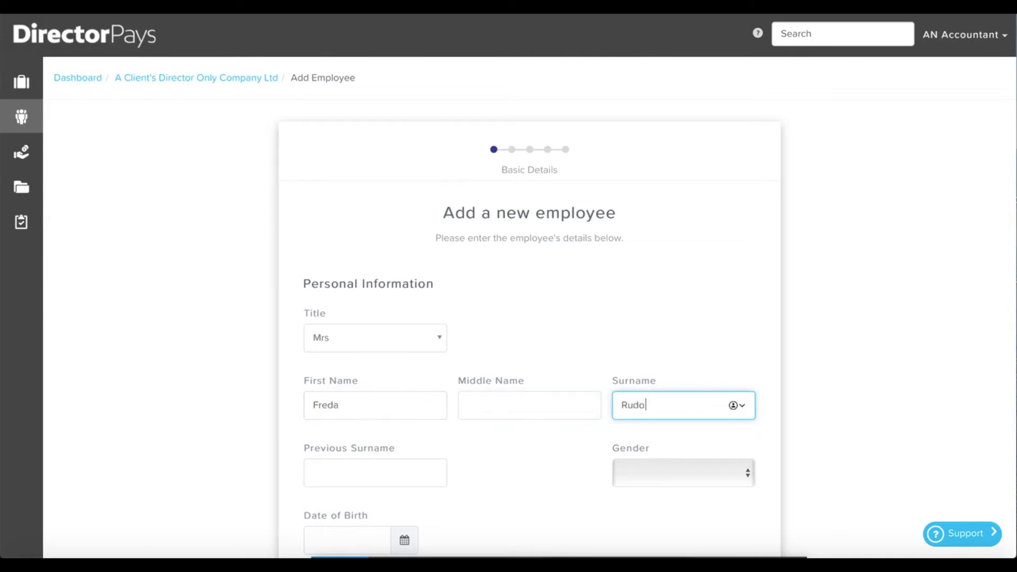
key("Tab")
Set the gender to Female and the date of birth to 17/05/1990.
left_click(620, 472)
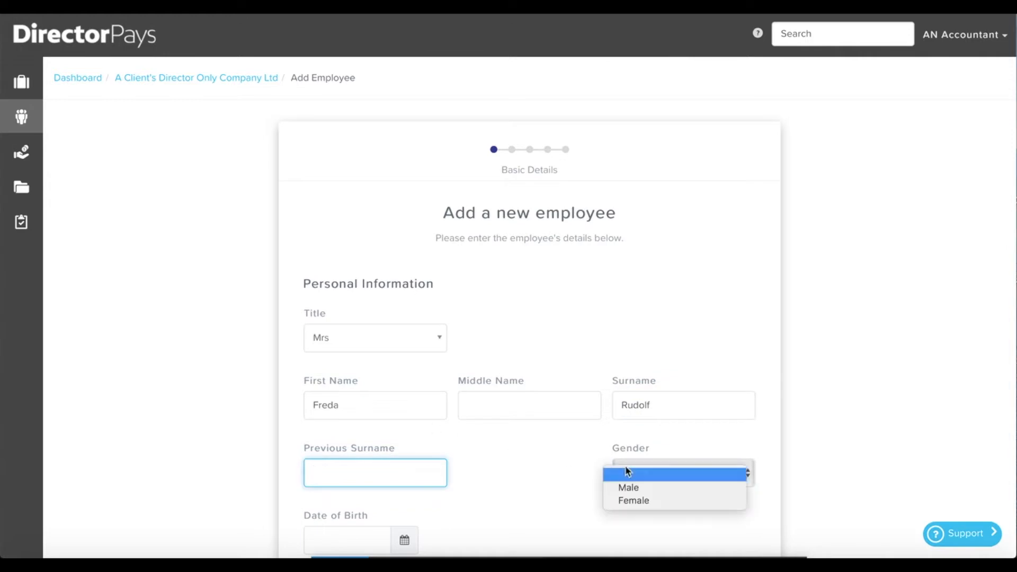
left_click(626, 501)
scroll(521, 499, "down", 3)
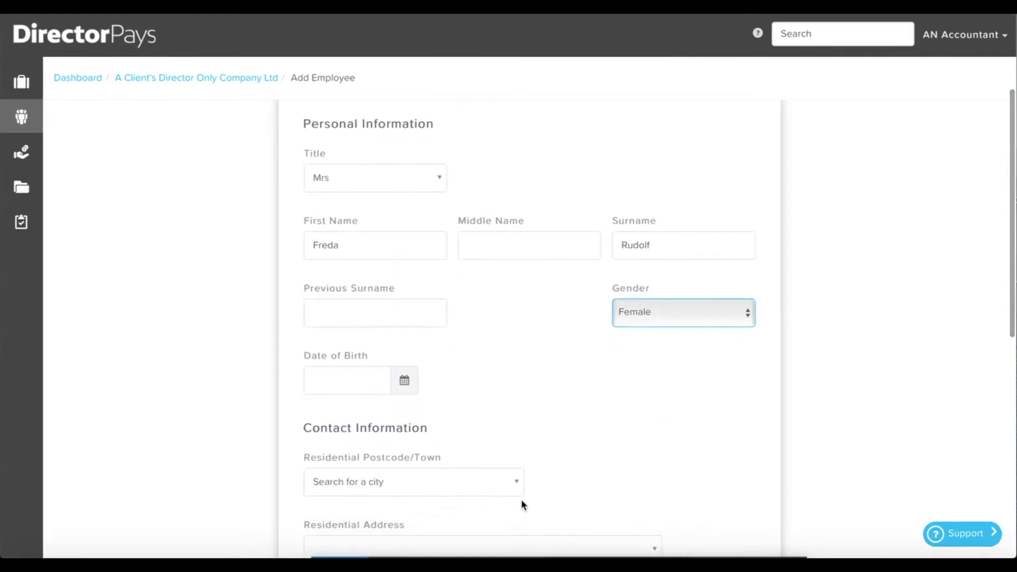
left_click(332, 371)
left_click(411, 557)
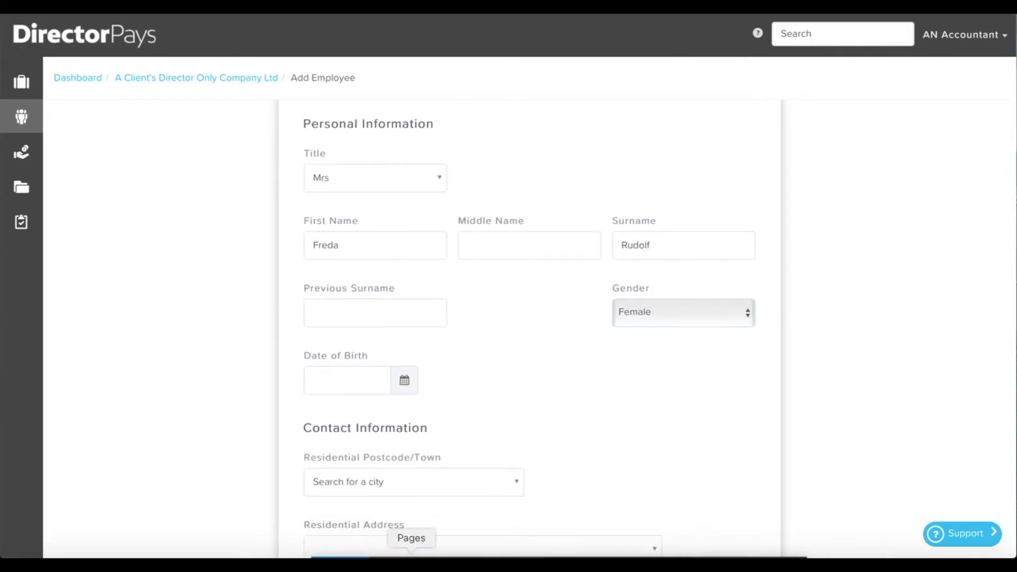
left_click(339, 385)
type("1")
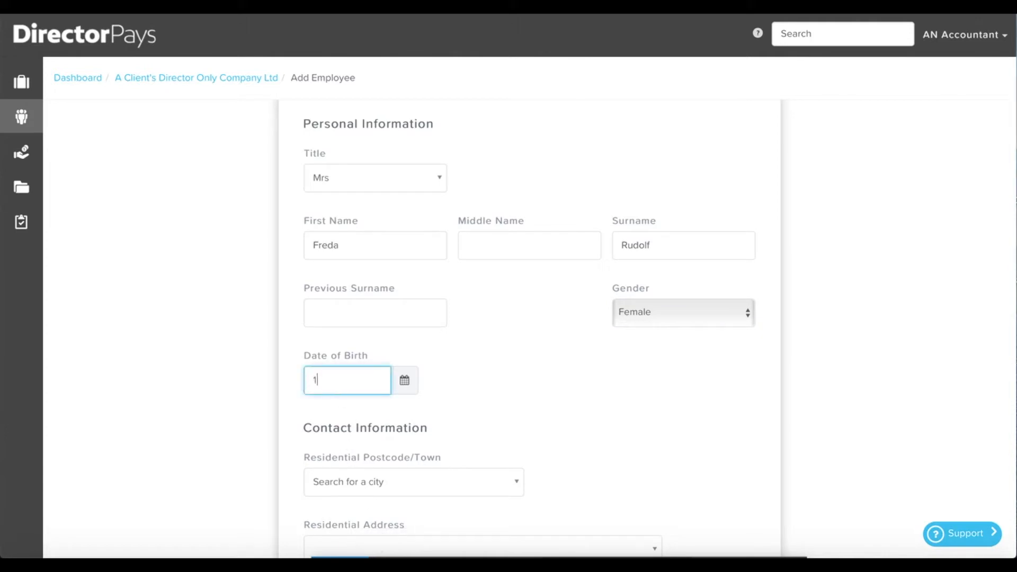
type("7/05/1990")
scroll(552, 414, "down", 3)
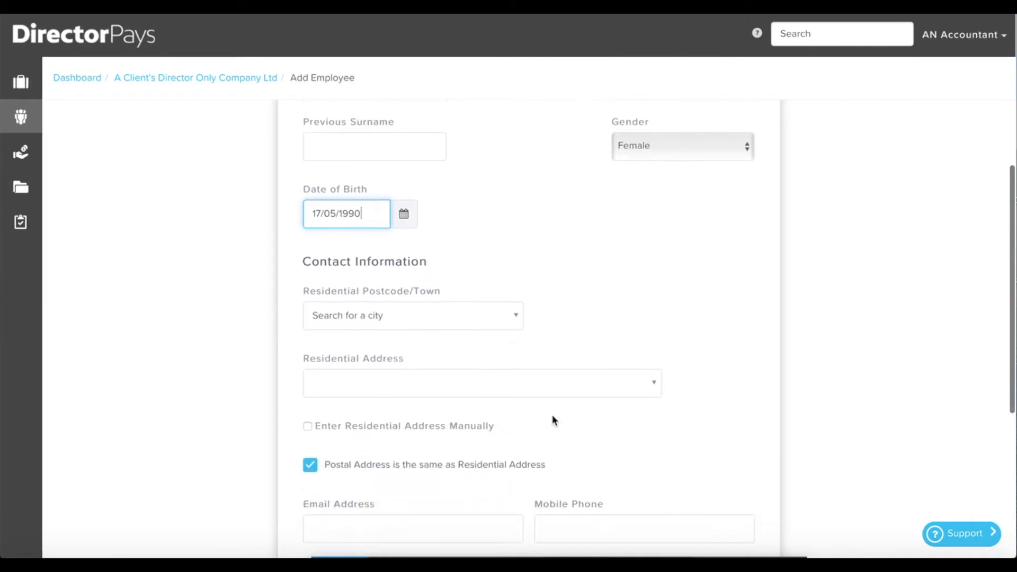
left_click(428, 319)
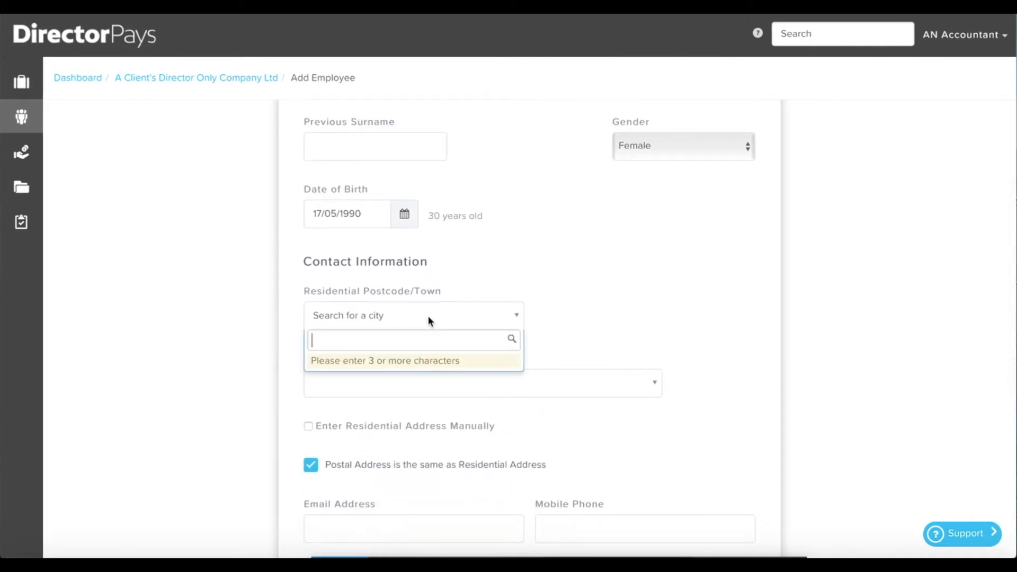
Look up the employee's residential postcode and select her house from the found addresses.
type("BH22 0LG")
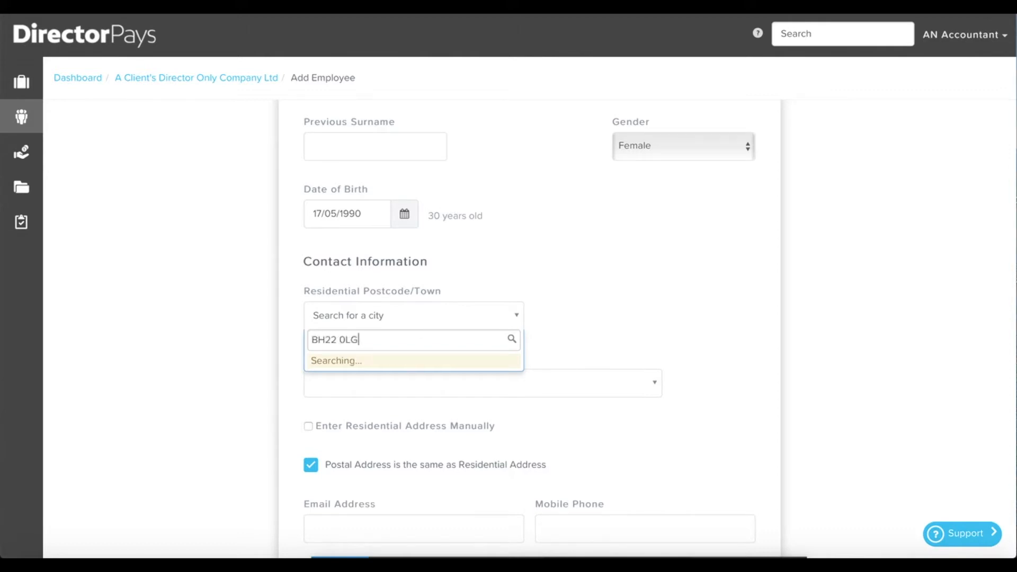
left_click(398, 368)
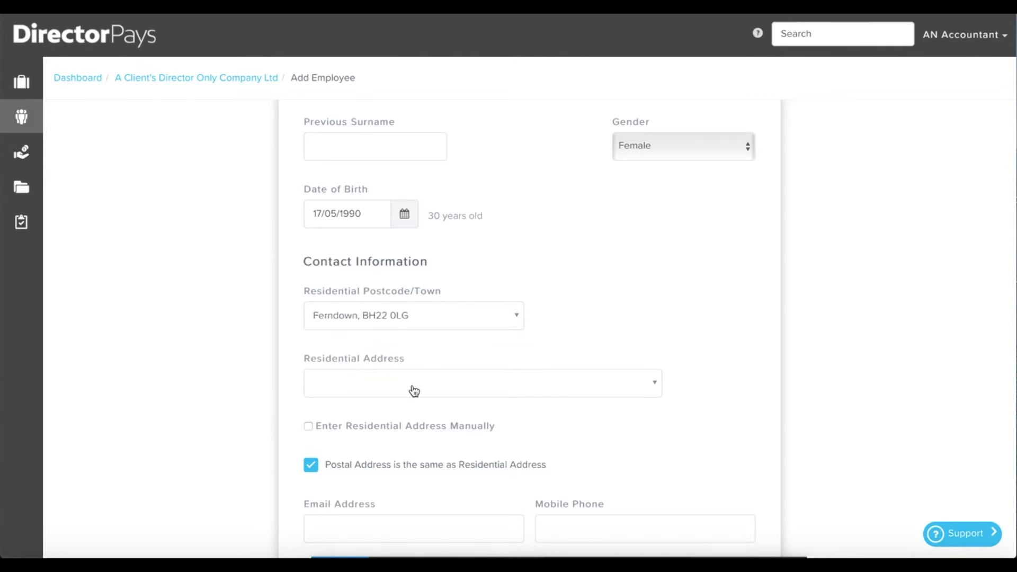
left_click(414, 390)
scroll(466, 366, "down", 5)
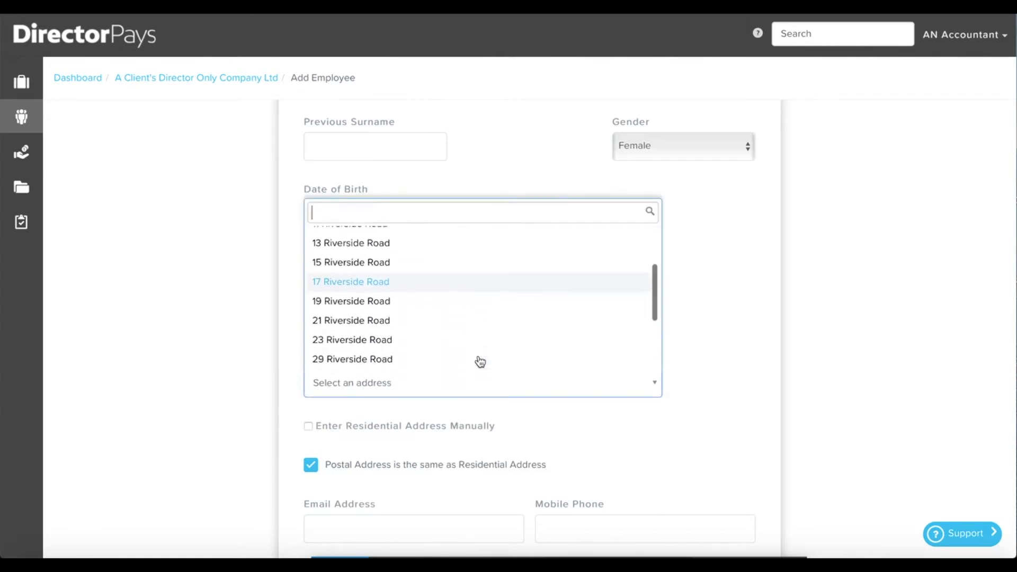
scroll(480, 360, "down", 2)
left_click(402, 341)
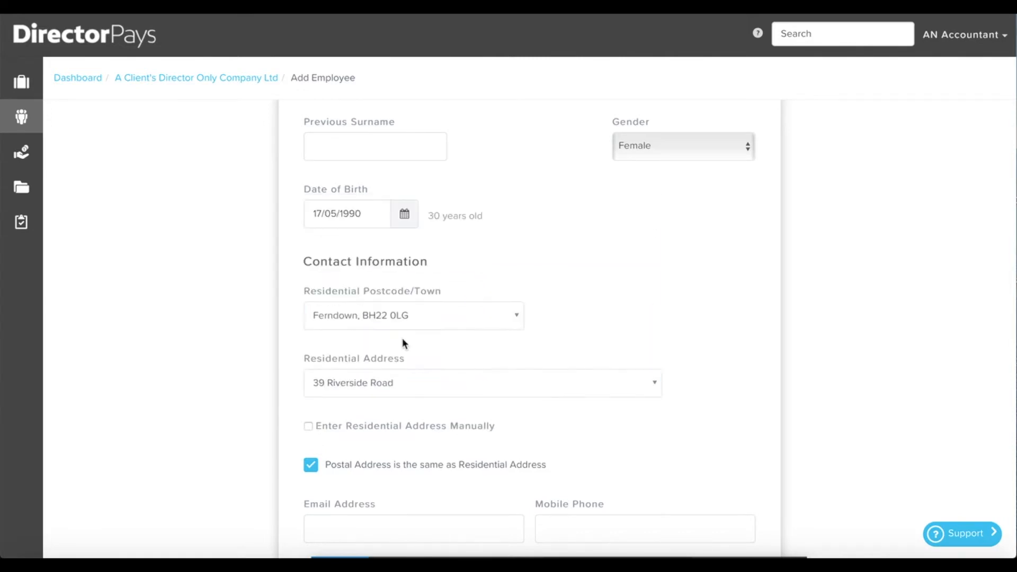
scroll(690, 434, "down", 3)
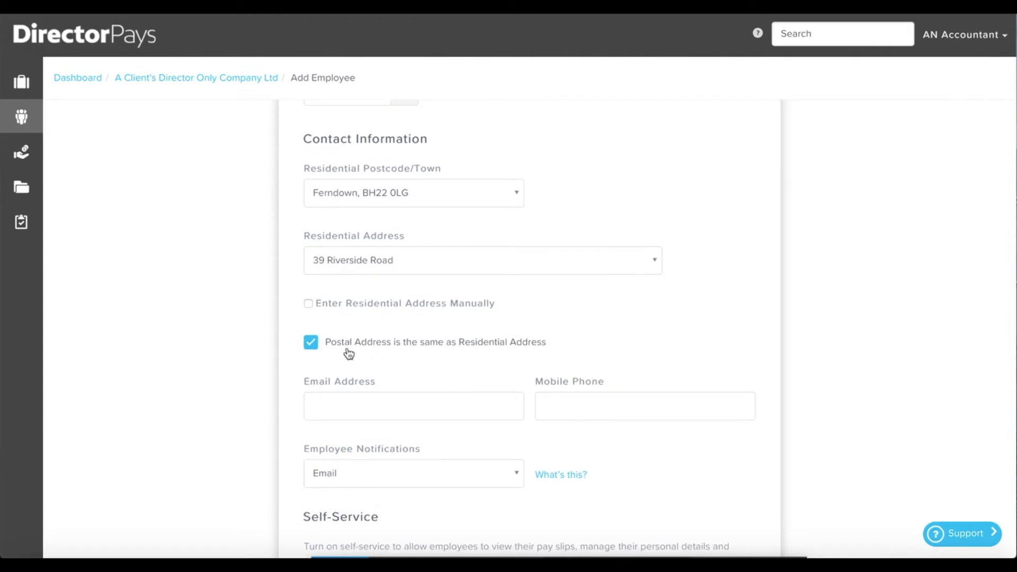
Enter the employee's email address in the Email Address field.
left_click(349, 411)
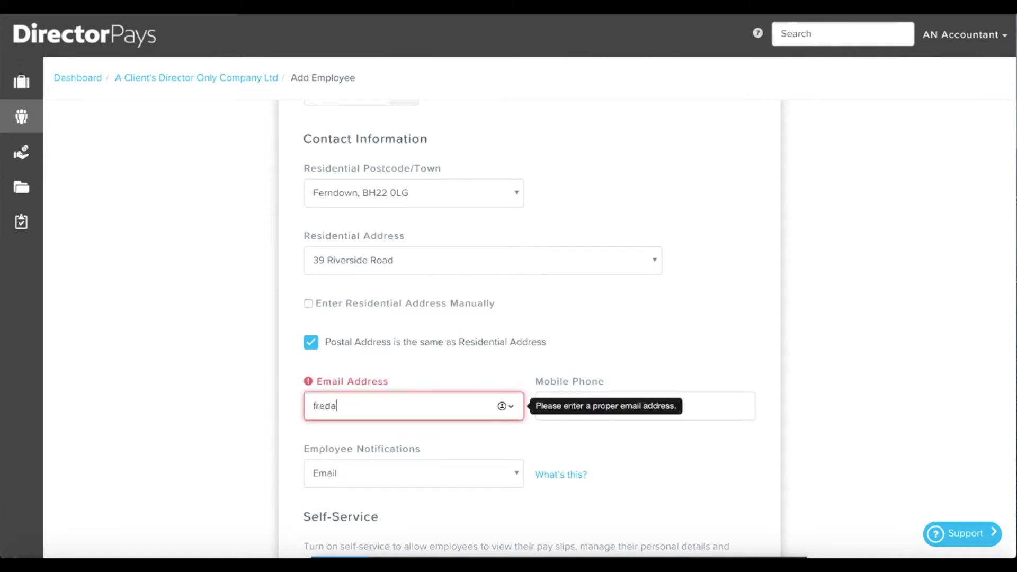
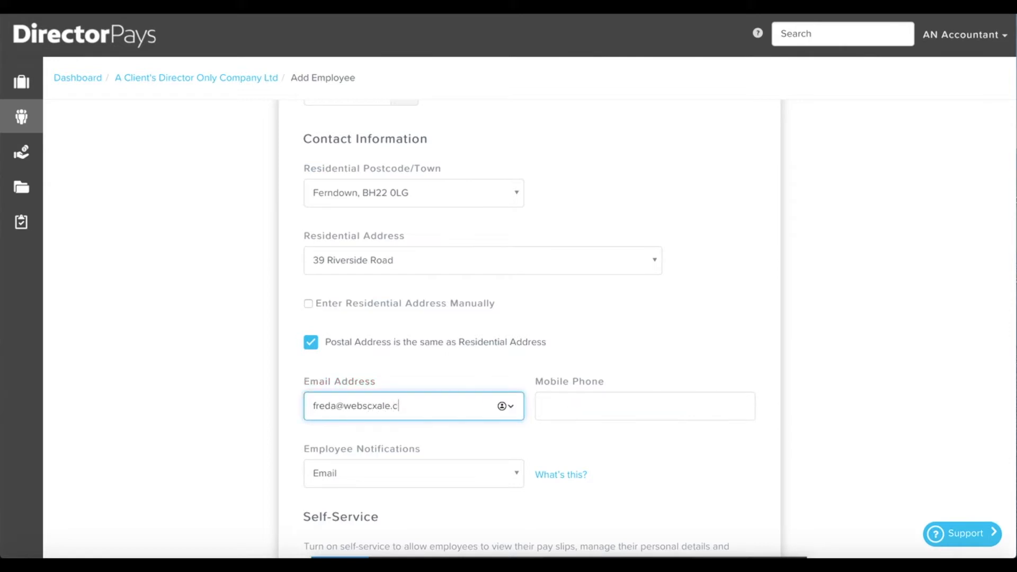
key("Tab")
key("Tab")
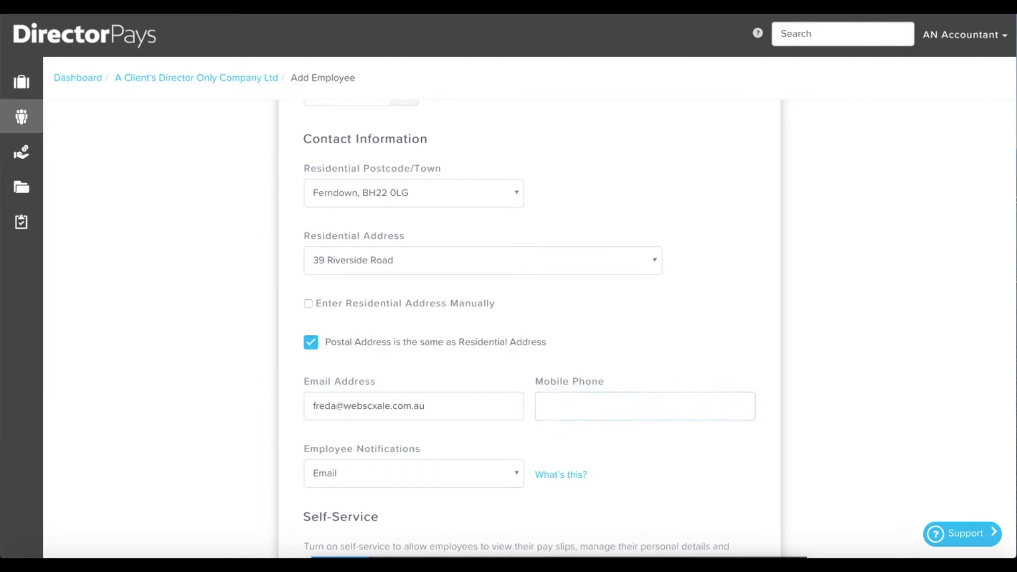
left_click(499, 477)
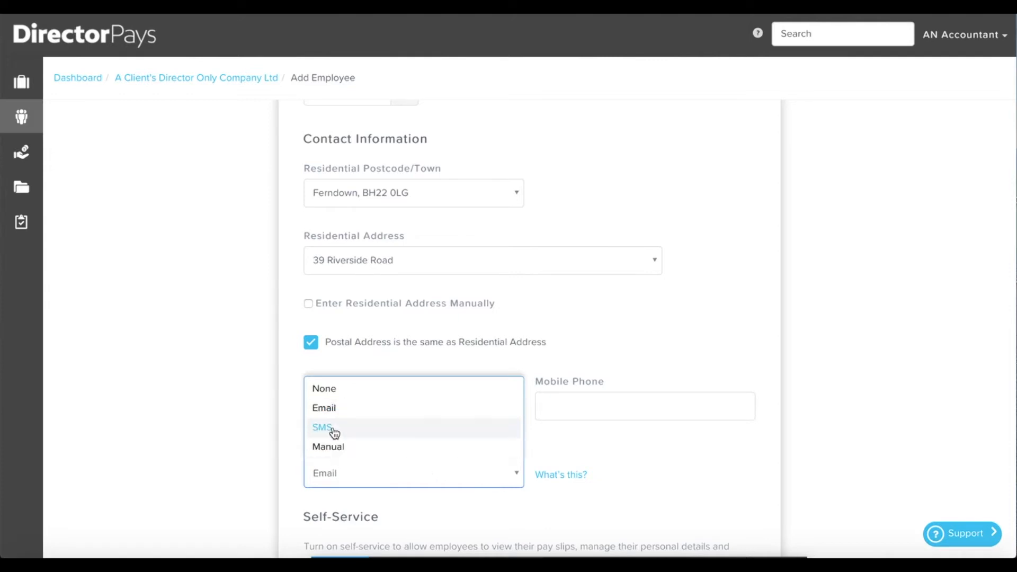
Keep employee notifications set to Email and advance the wizard to Employment Details.
left_click(363, 409)
scroll(678, 506, "down", 3)
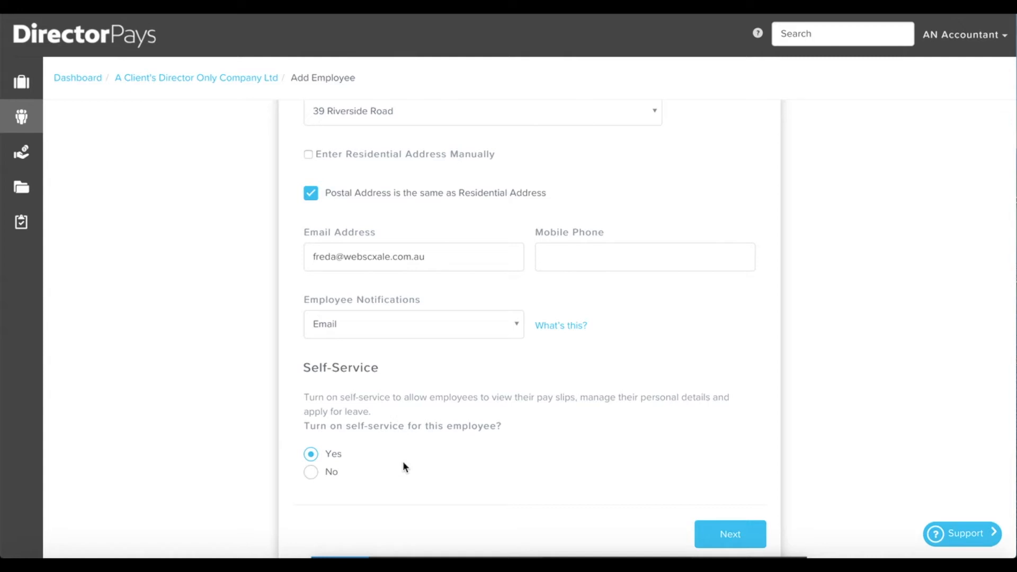
left_click(741, 536)
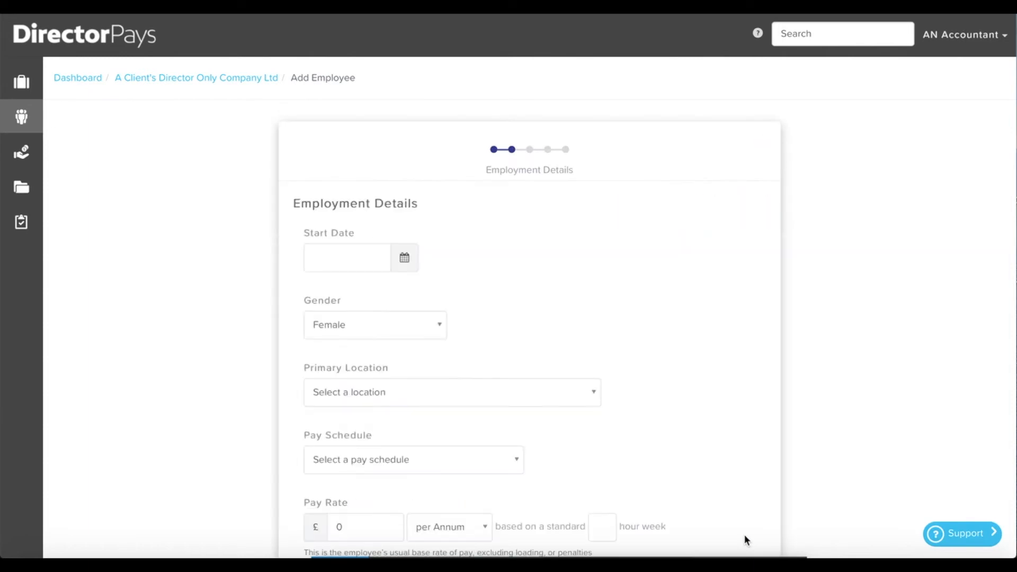
Set start date 01/06/2016, primary location A Client's Director Only Company Ltd, and Monthly pay schedule.
left_click(327, 253)
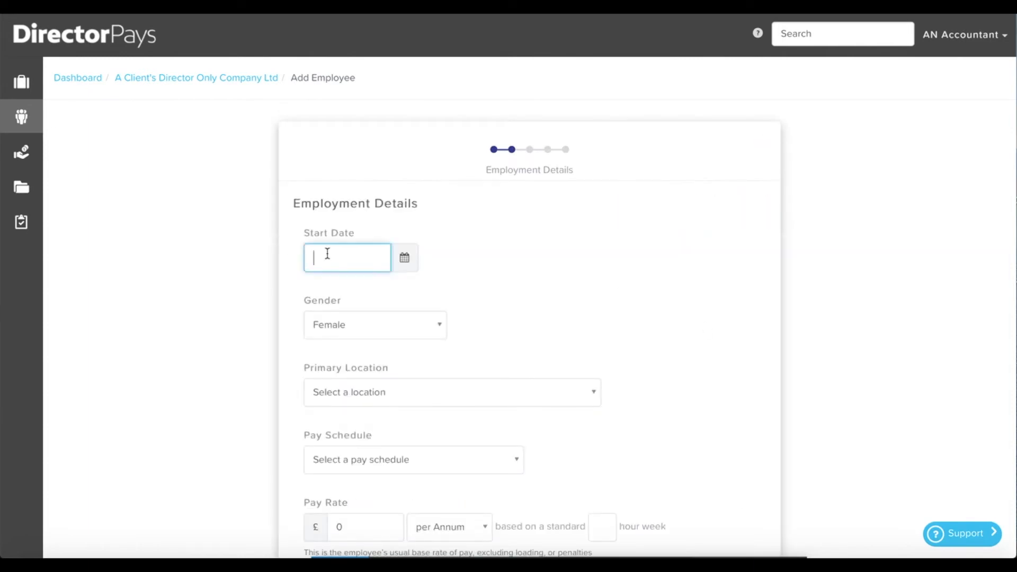
type("01/06/2016")
scroll(503, 318, "down", 3)
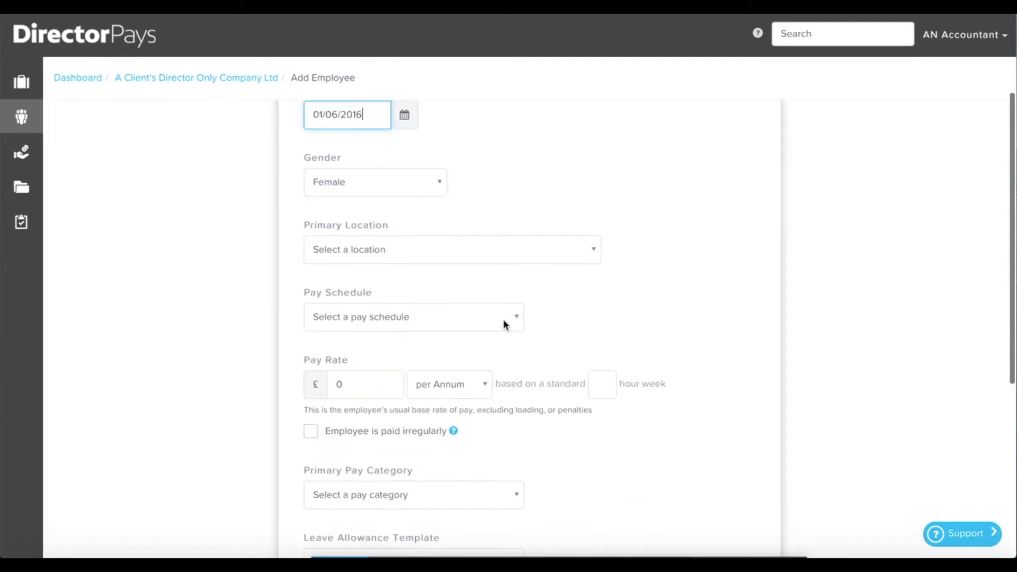
left_click(379, 250)
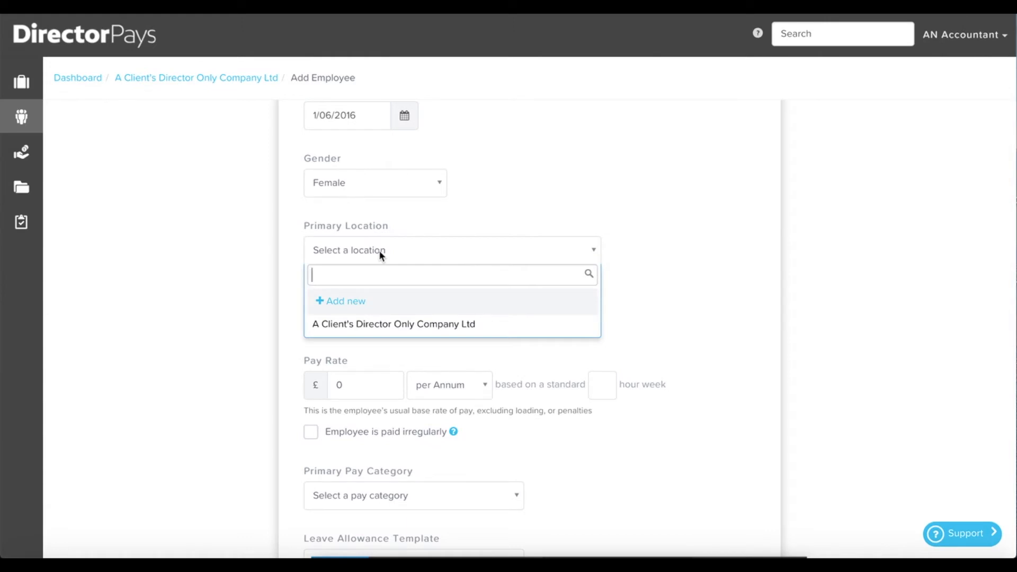
left_click(404, 329)
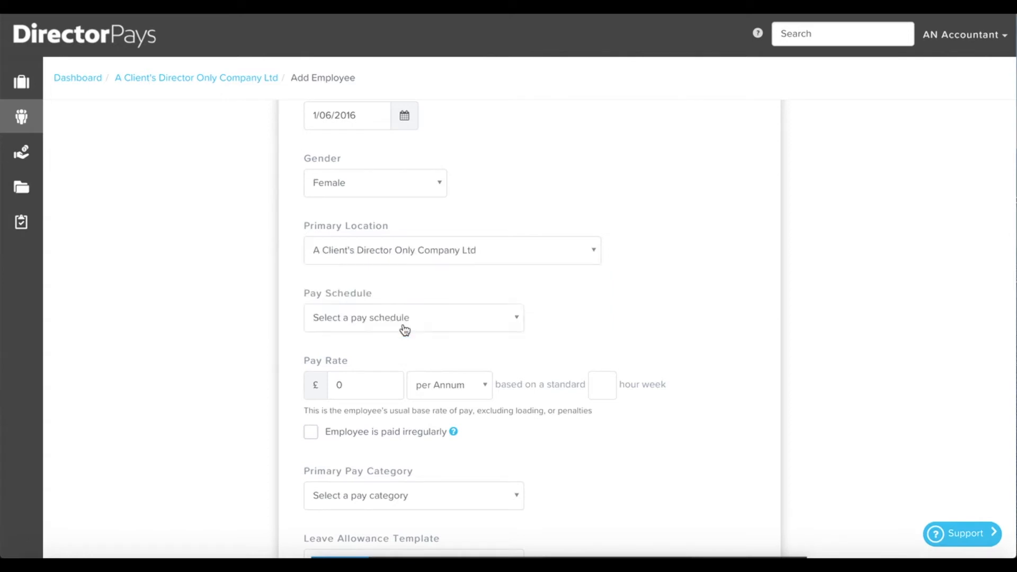
left_click(405, 328)
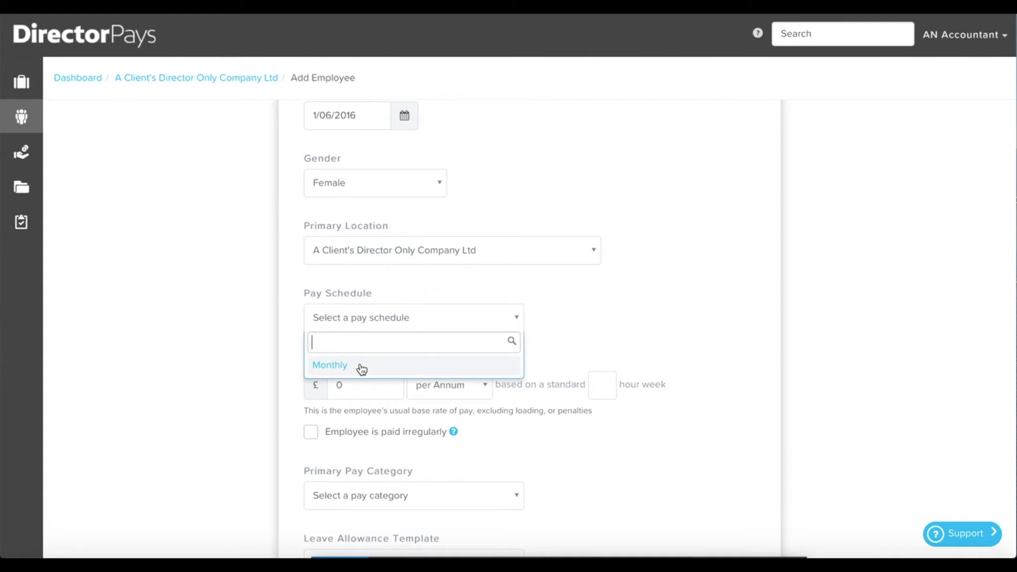
left_click(329, 365)
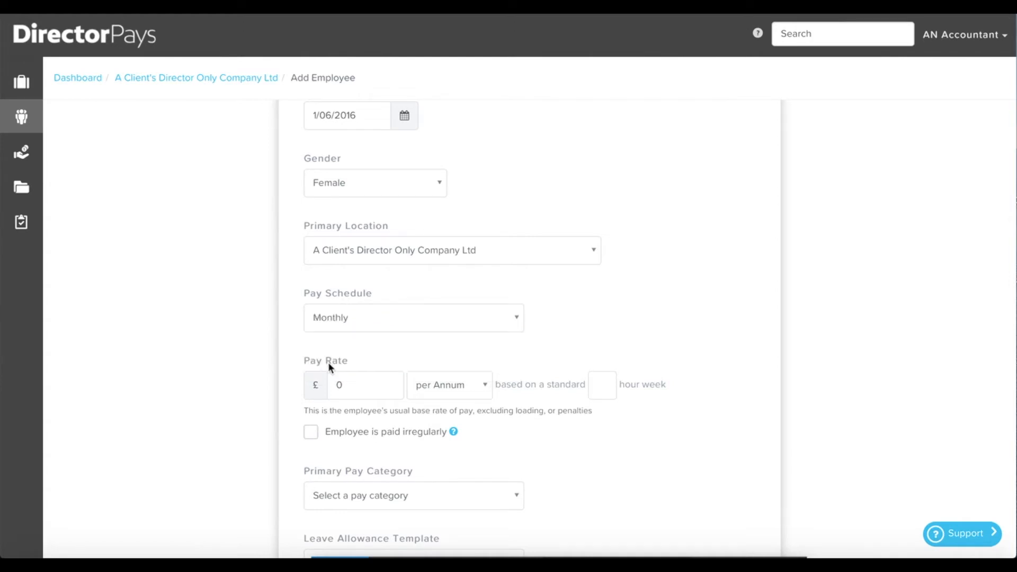
left_click(336, 385)
Enter a pay rate of £12500 per annum with 37.5 standard hours per week.
type("1")
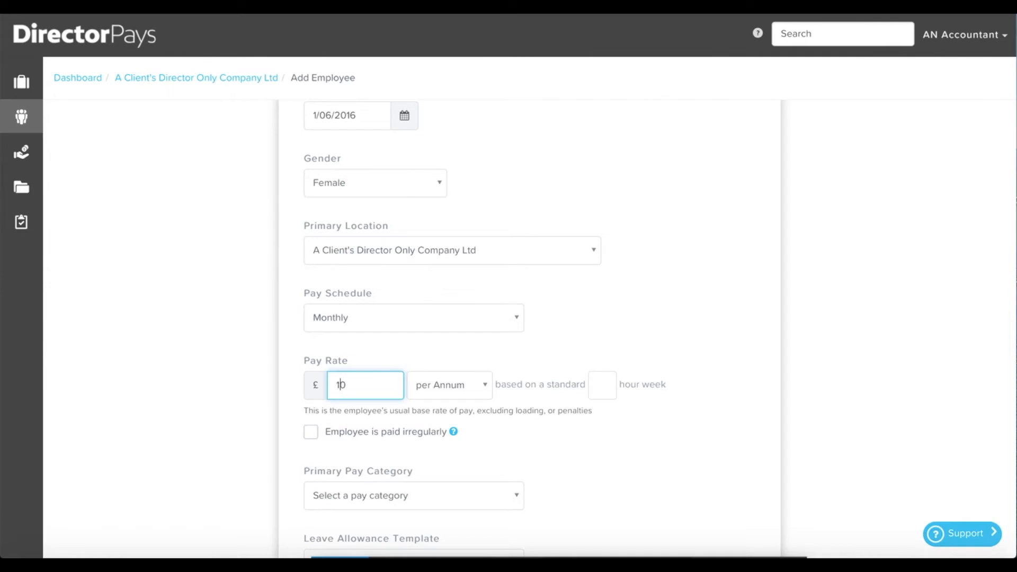
type("2500")
left_click(602, 387)
type("37.5")
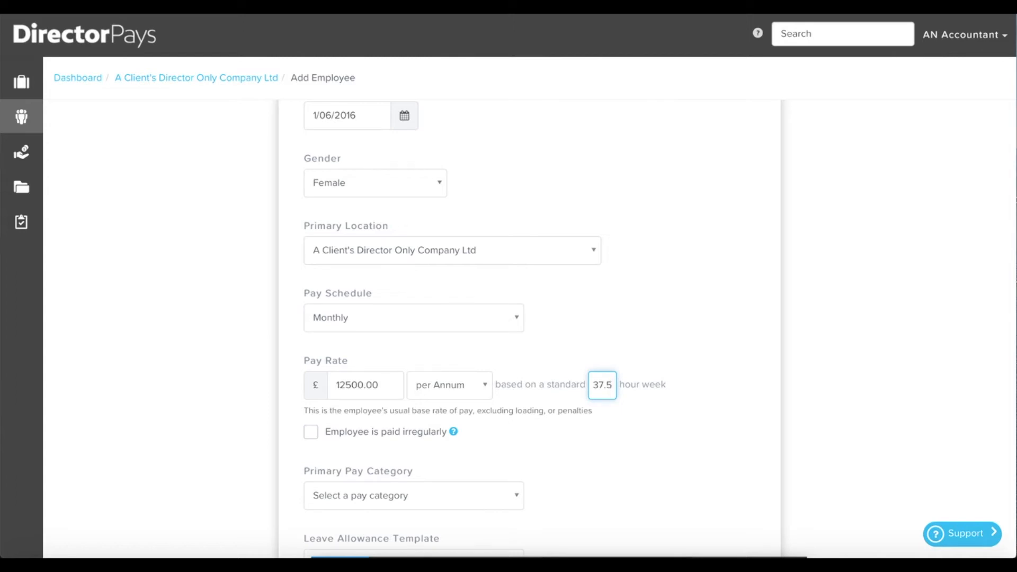
Set the primary pay category to Salary and NMW / NLW eligibility to Exempt.
scroll(706, 417, "down", 4)
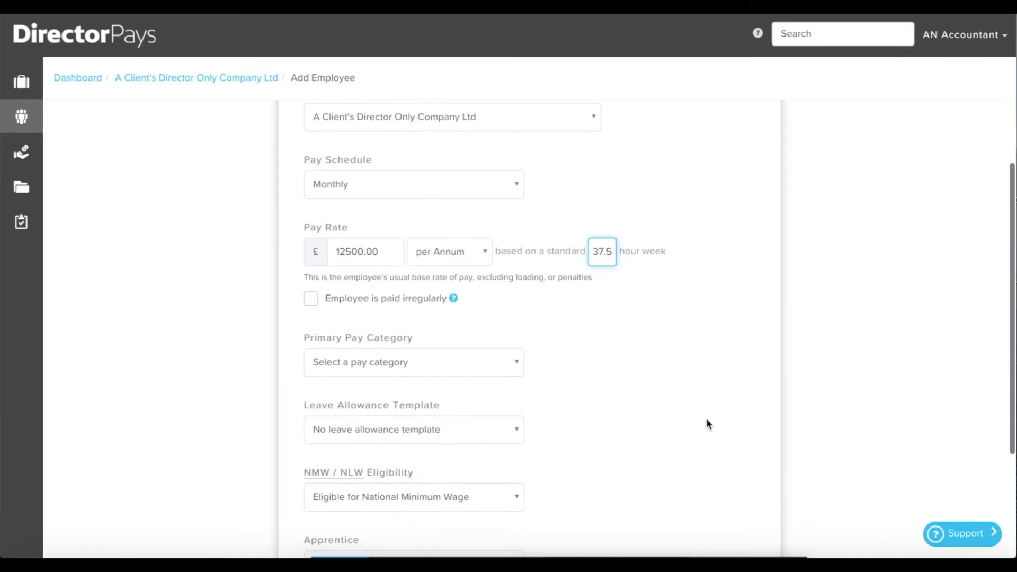
left_click(499, 299)
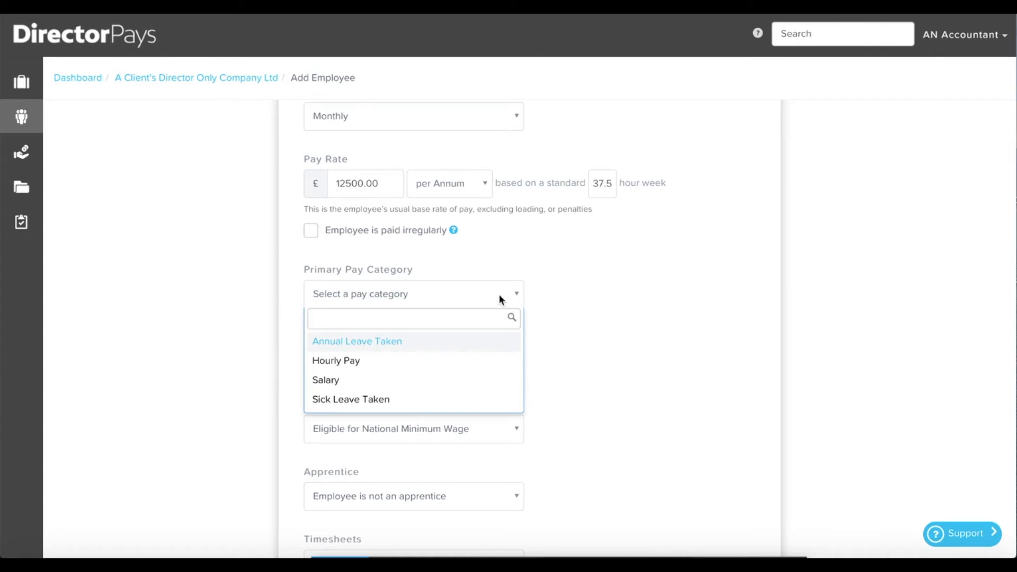
left_click(330, 386)
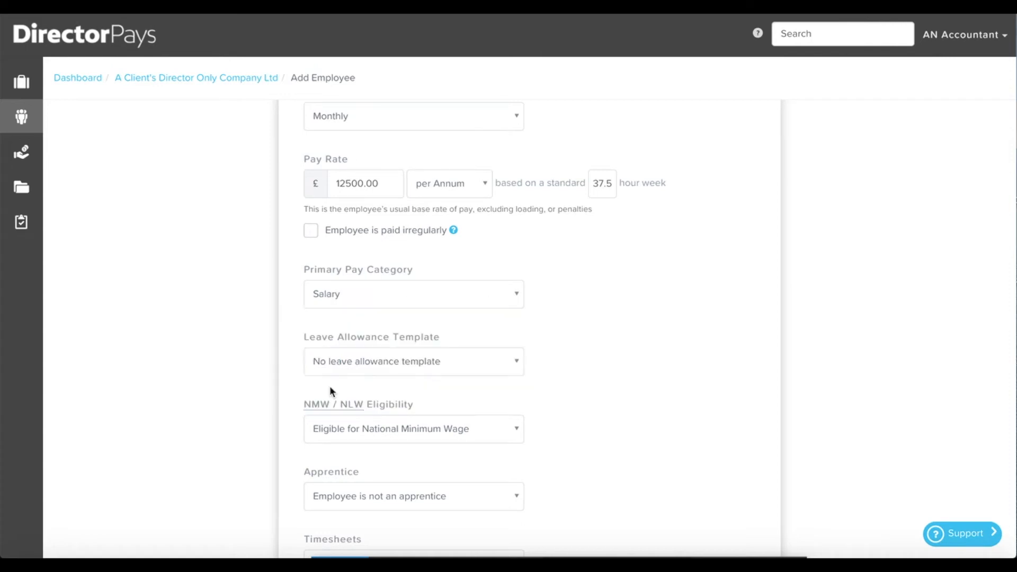
scroll(652, 424, "down", 3)
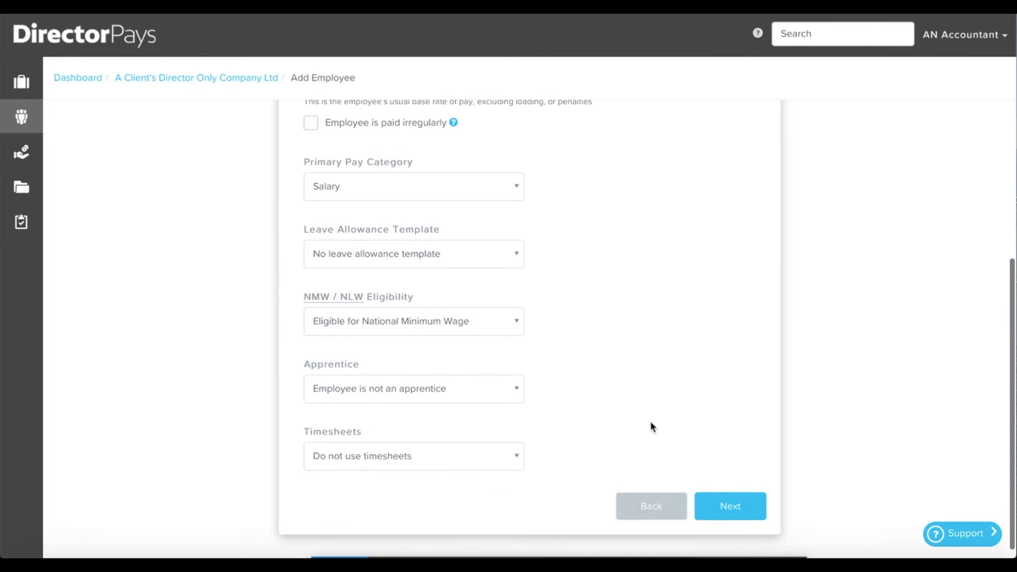
left_click(492, 322)
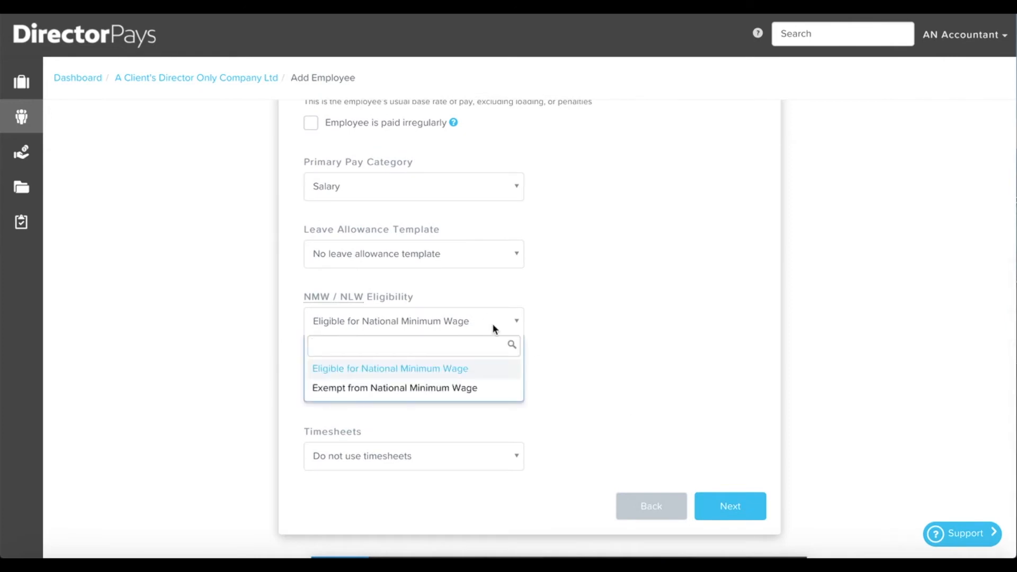
left_click(444, 390)
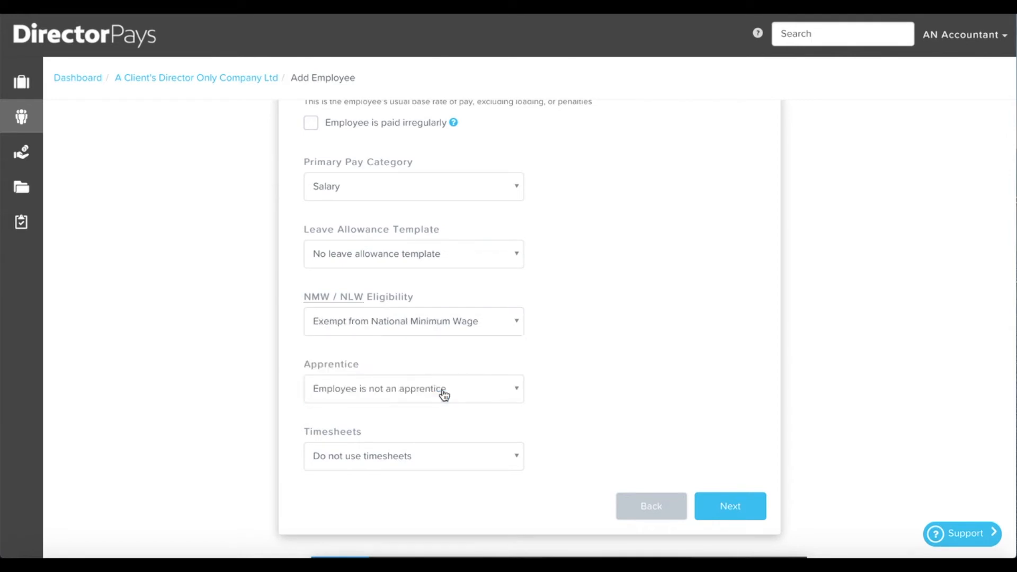
Record Electronic payment with the employee's bank sort code and account number.
left_click(733, 506)
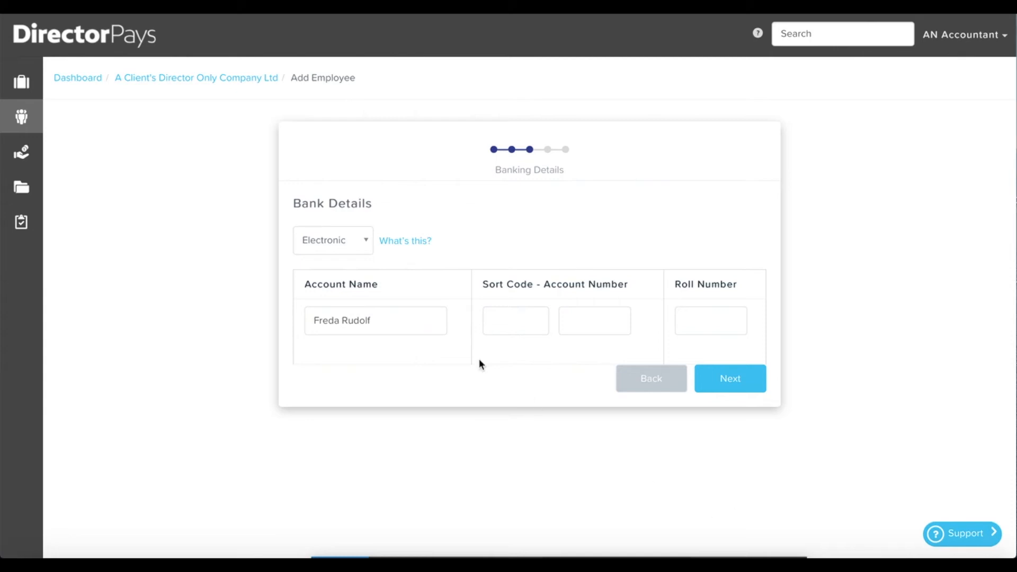
left_click(366, 243)
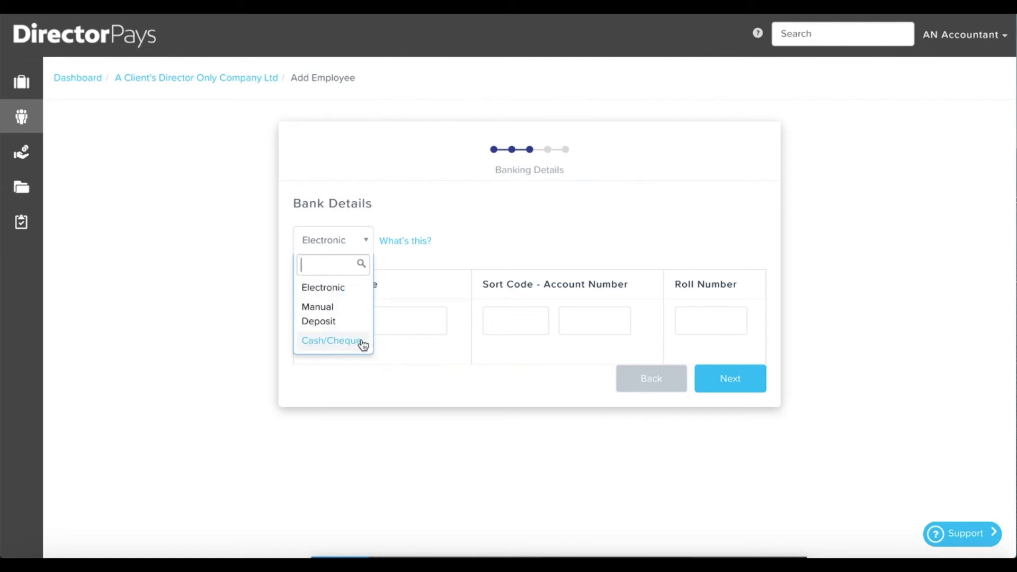
left_click(625, 234)
left_click(512, 327)
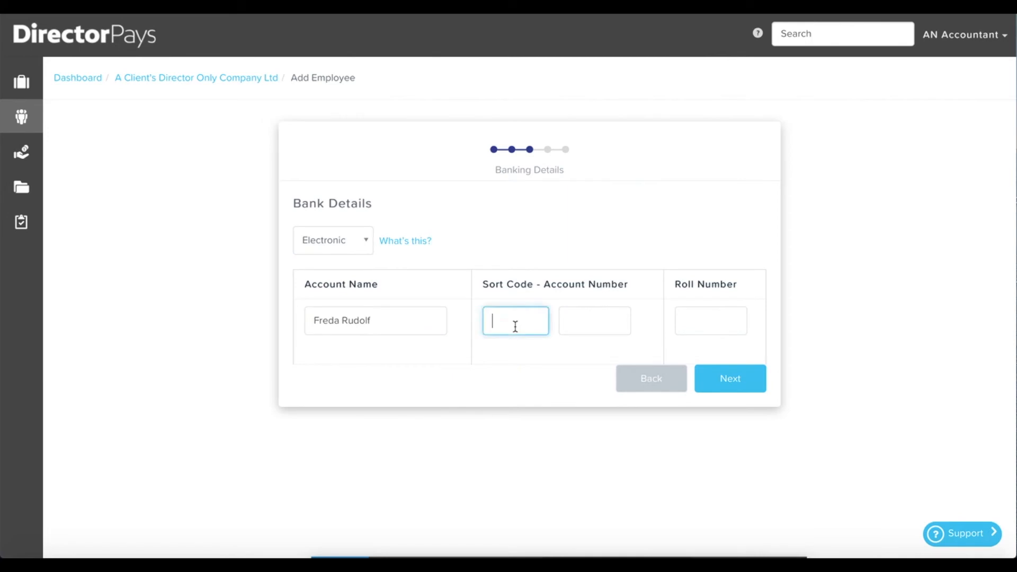
type("11-11-11")
key("Tab")
type("12345676")
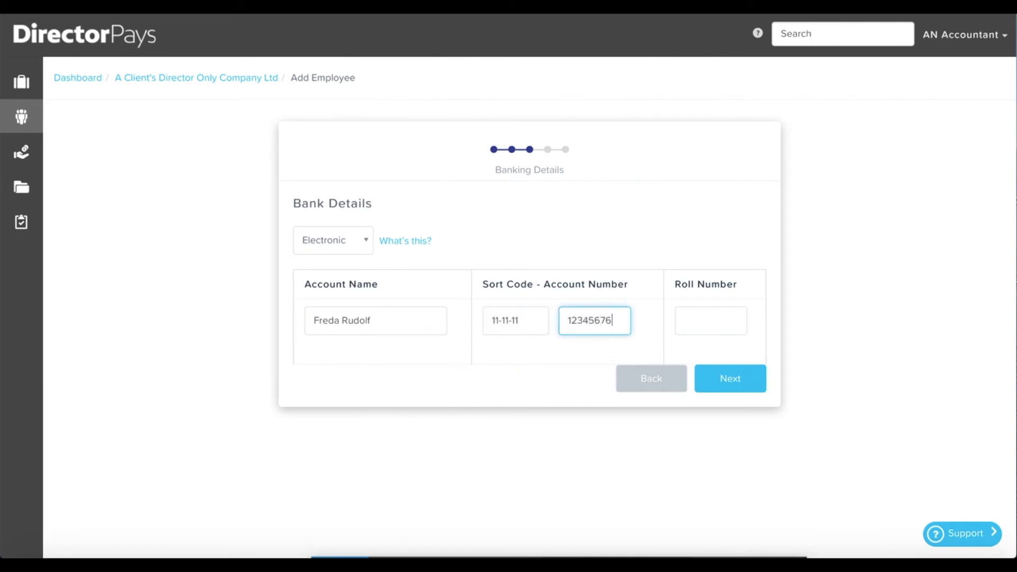
left_click(761, 387)
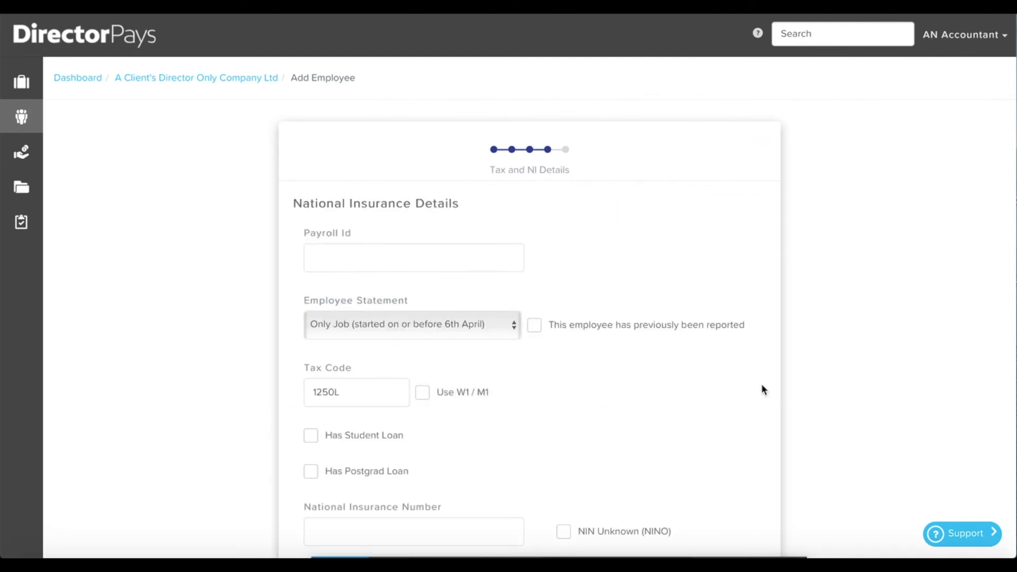
Enter payroll Id 1 and tick 'This employee has previously been reported'.
scroll(717, 231, "down", 2)
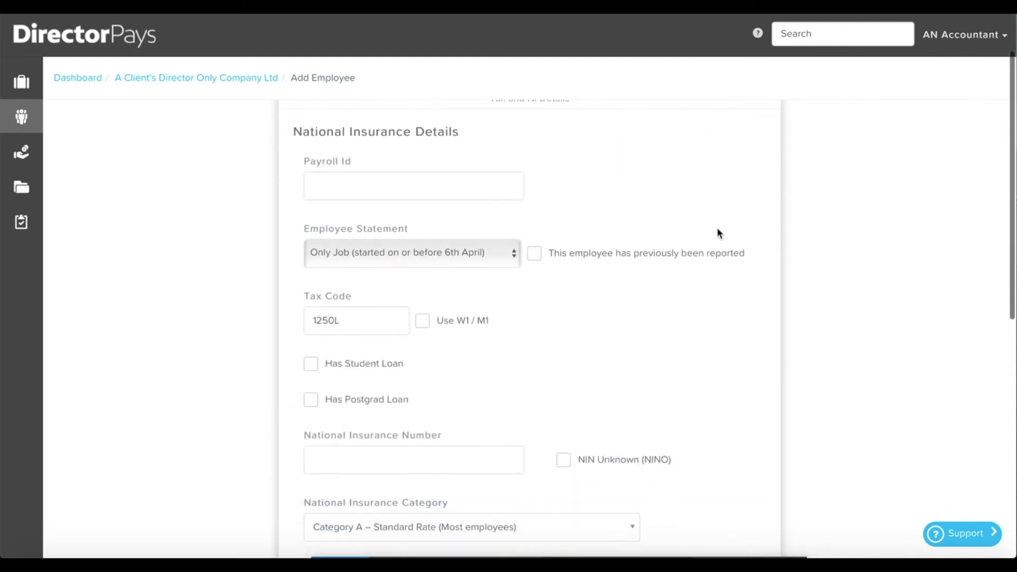
scroll(717, 231, "up", 1)
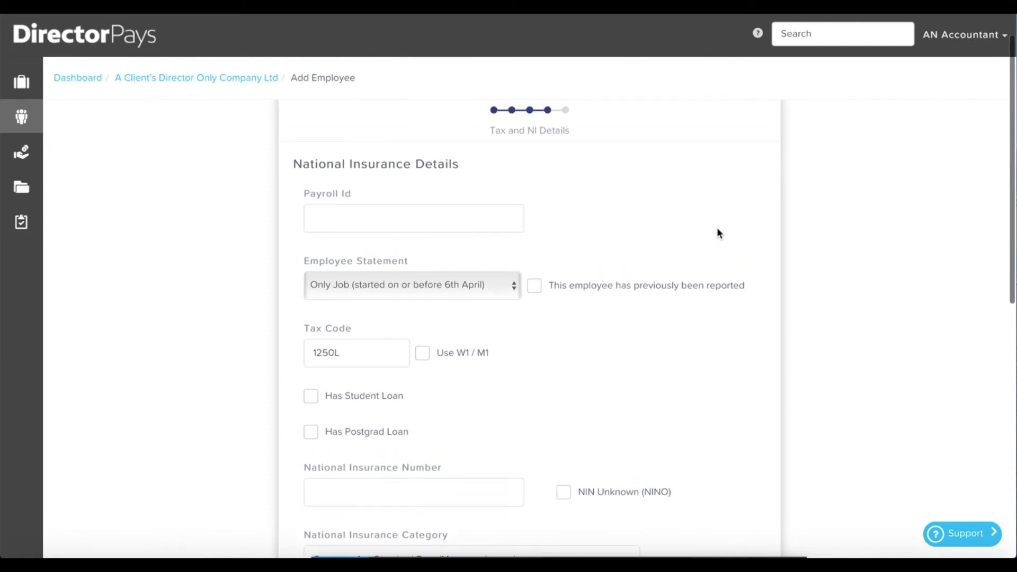
left_click(439, 211)
type("1")
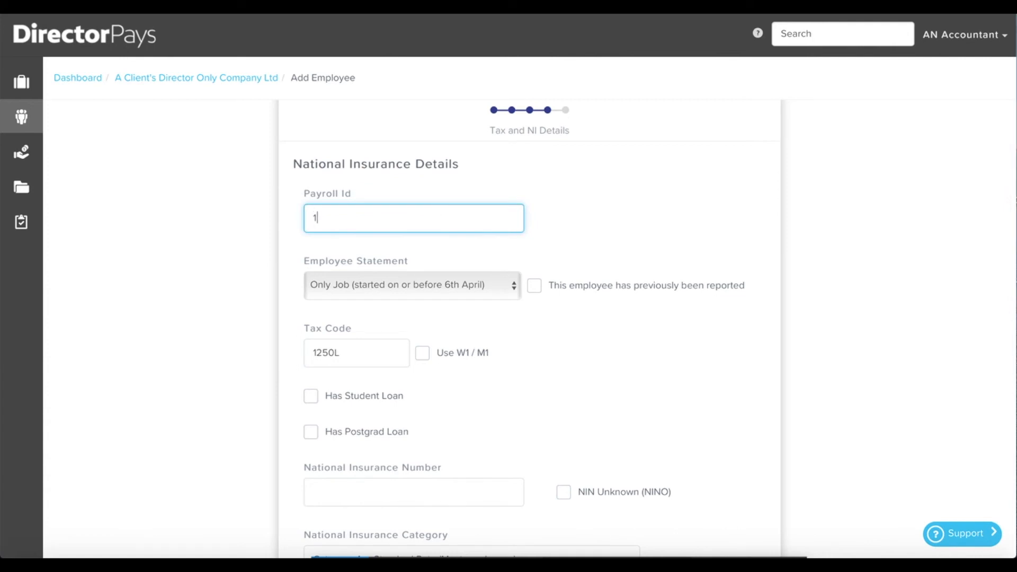
left_click(534, 287)
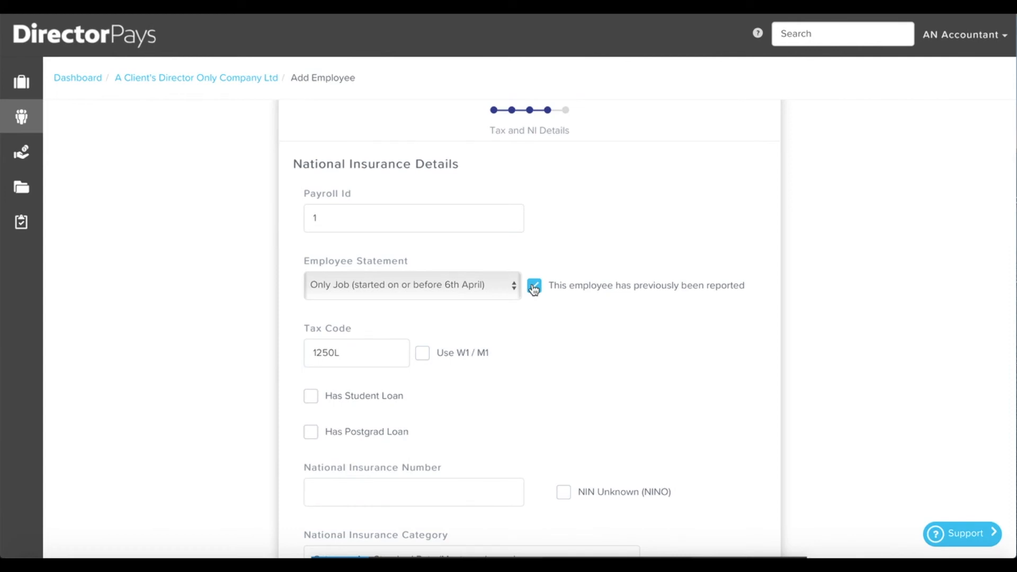
scroll(699, 405, "down", 3)
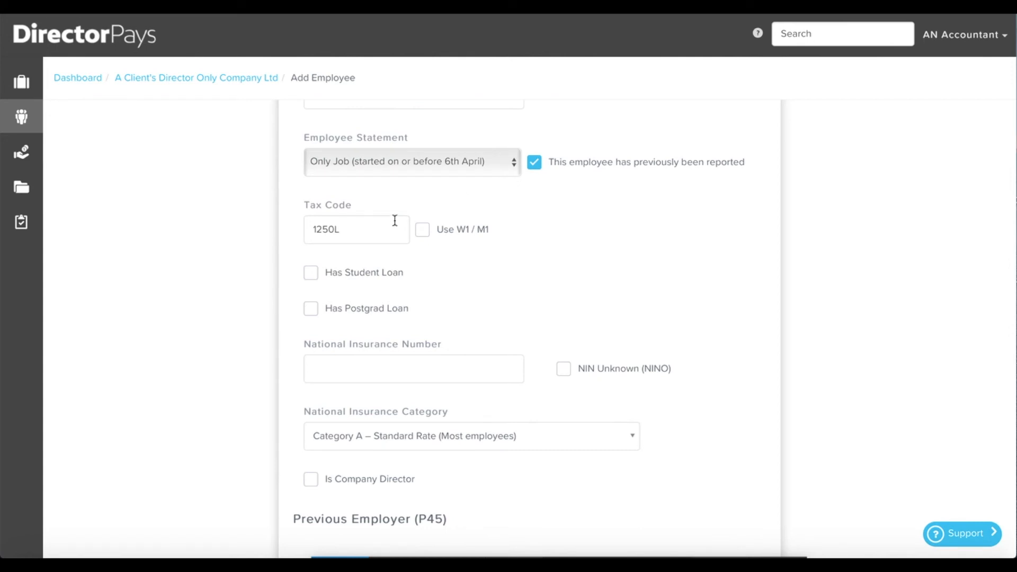
Mark the employee as having a student loan on Plan 2.
left_click(311, 274)
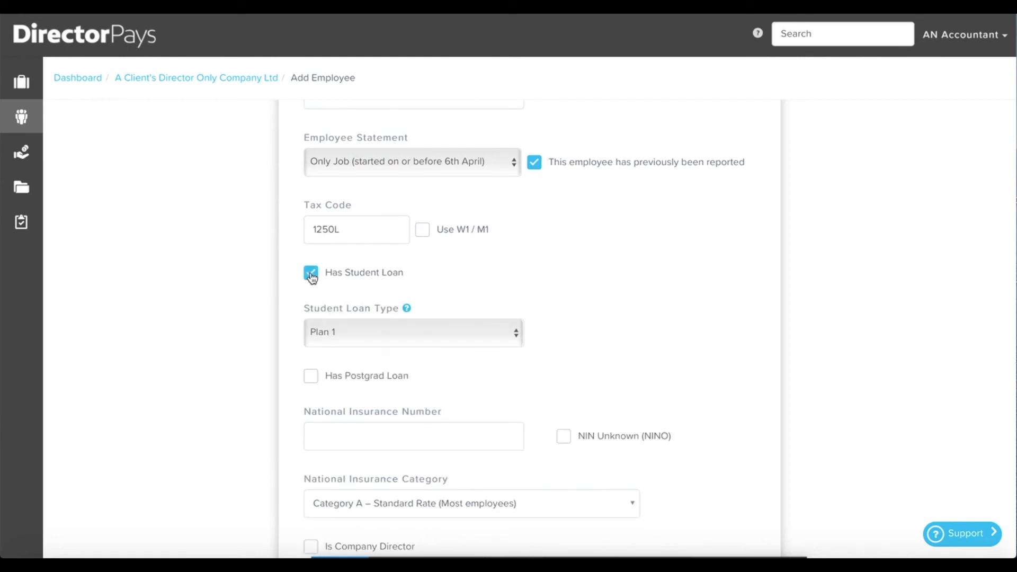
left_click(513, 333)
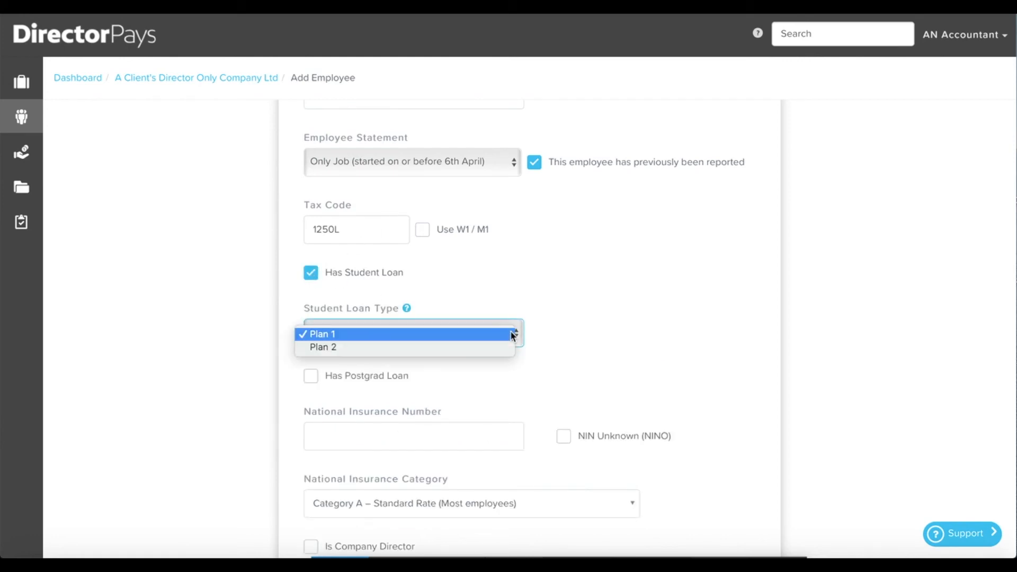
left_click(483, 347)
scroll(653, 378, "down", 2)
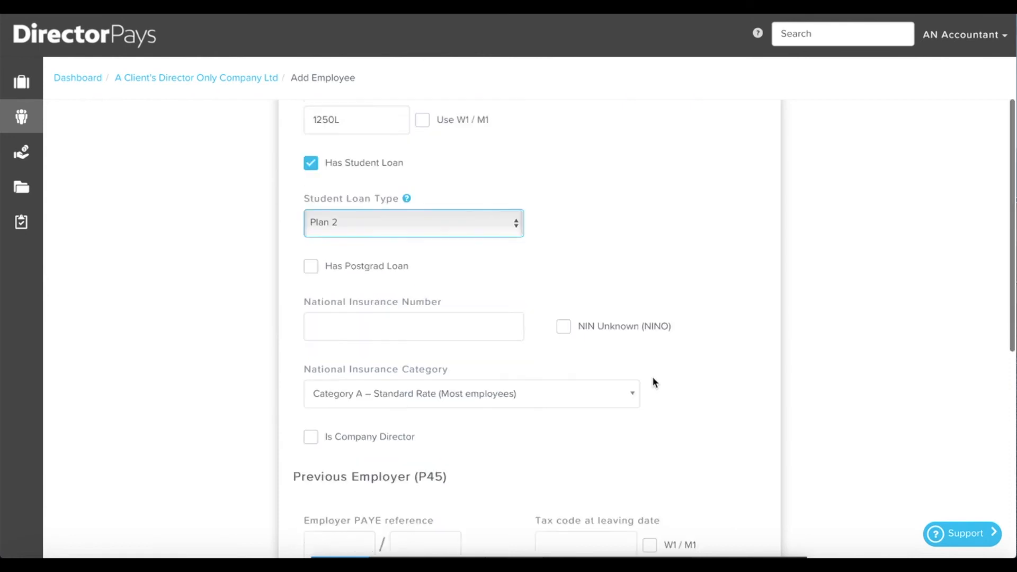
scroll(653, 379, "down", 1)
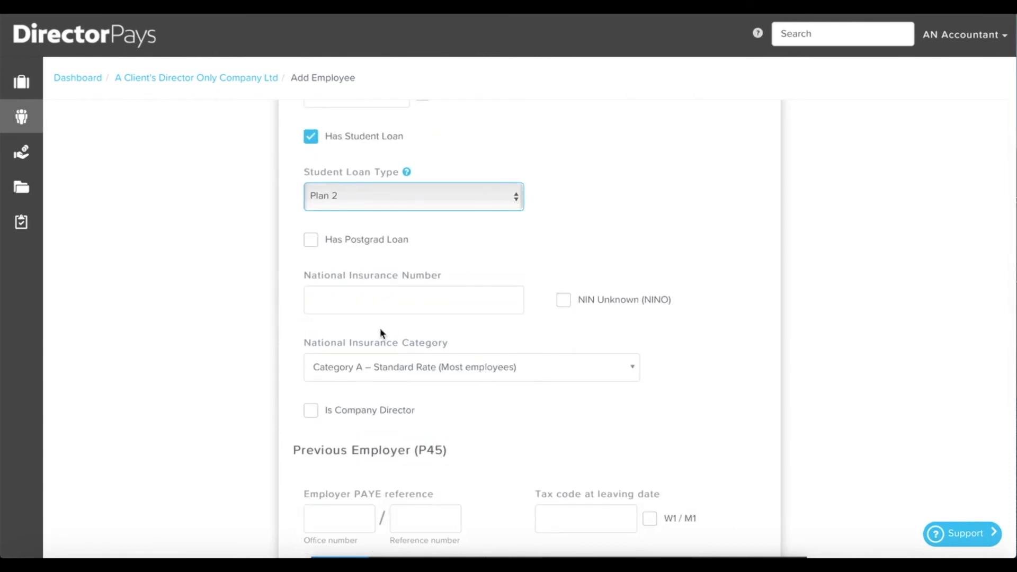
Enter the employee's National Insurance number and keep NI Category A – Standard Rate.
left_click(391, 299)
type("AB12")
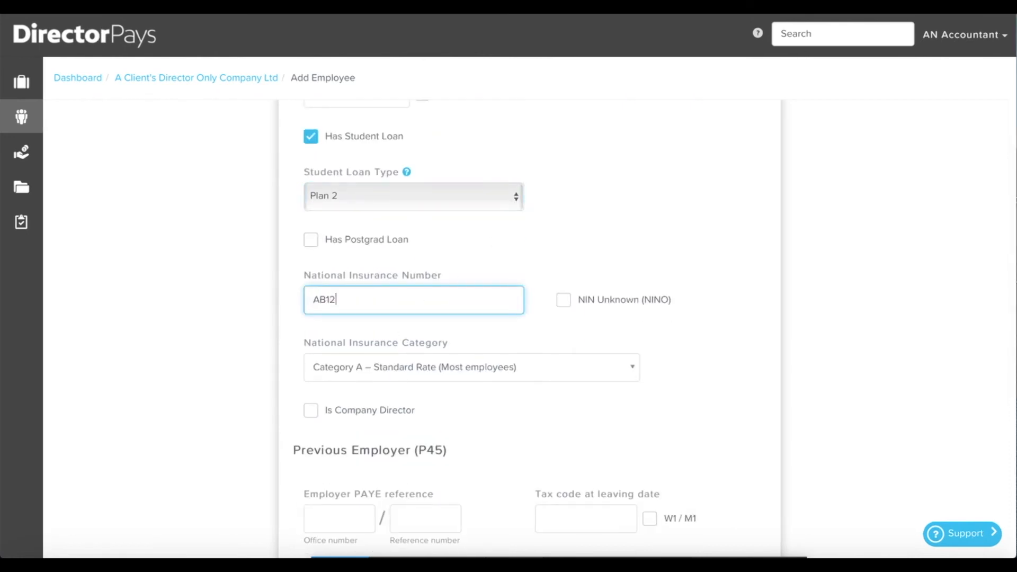
type("3456C")
scroll(667, 395, "down", 2)
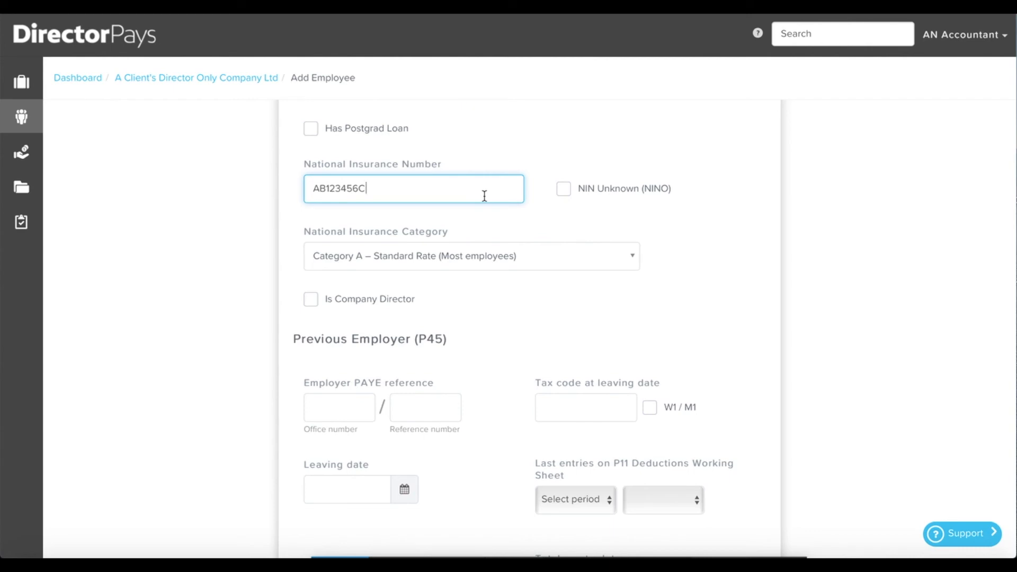
left_click(627, 262)
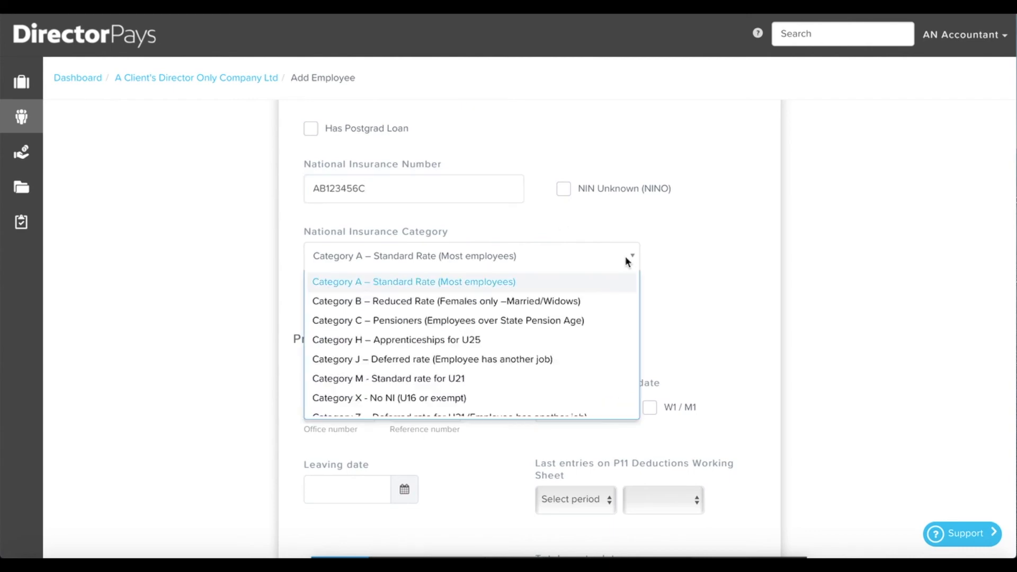
left_click(554, 320)
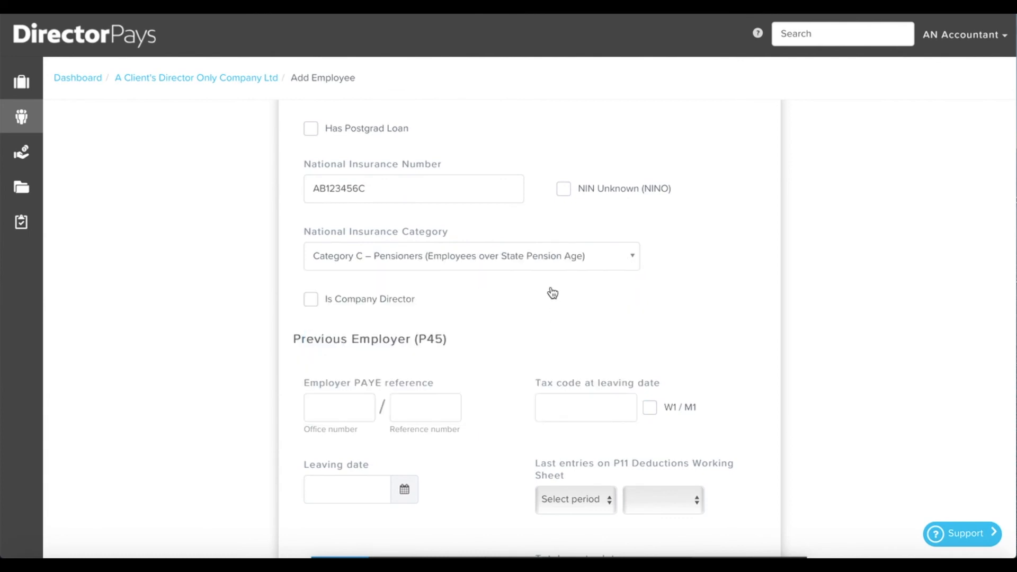
left_click(538, 258)
left_click(471, 286)
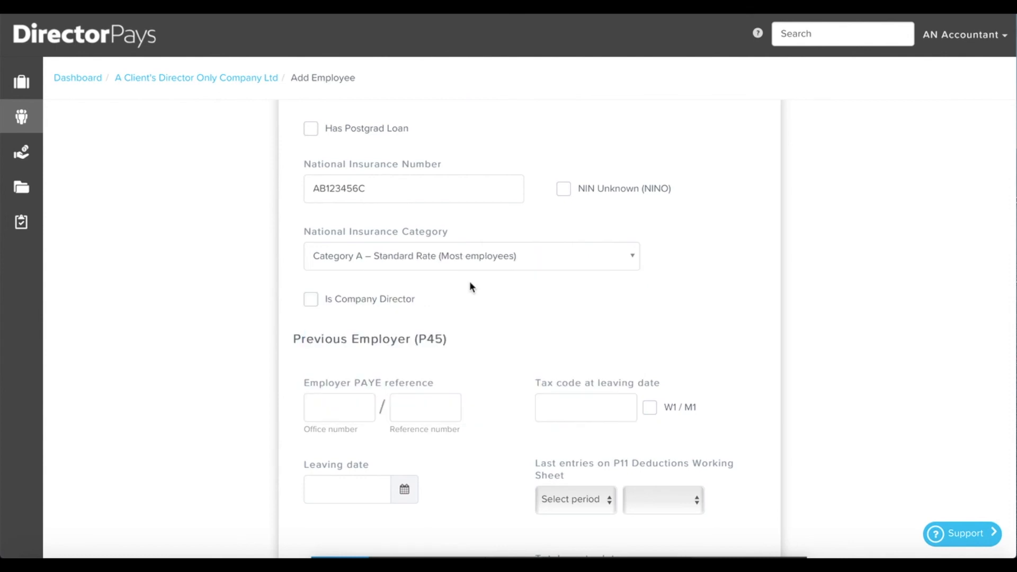
Tick Is Company Director, choose Monthly calculation basis for NI, and proceed to Pension Details.
scroll(592, 164, "down", 2)
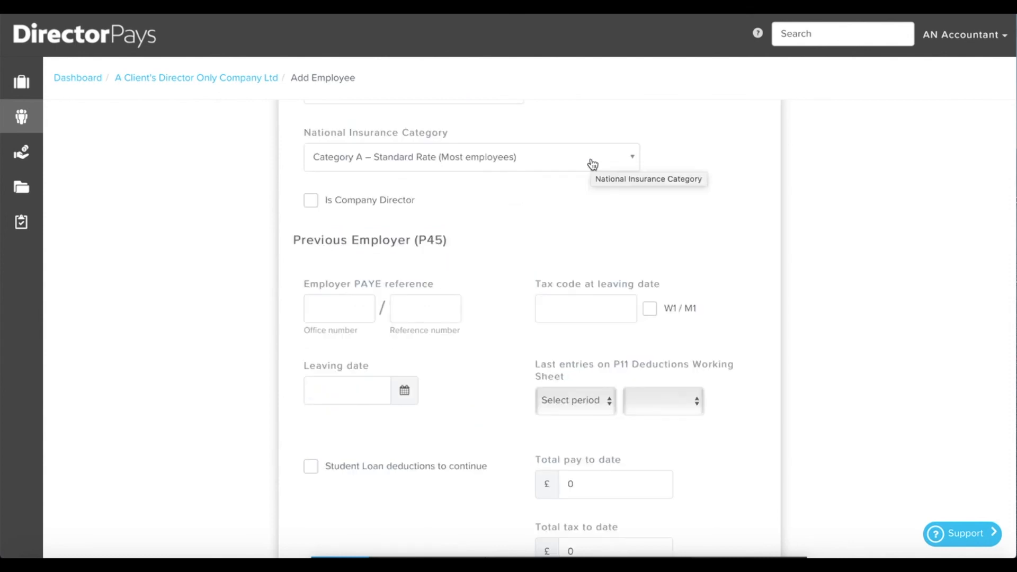
left_click(312, 201)
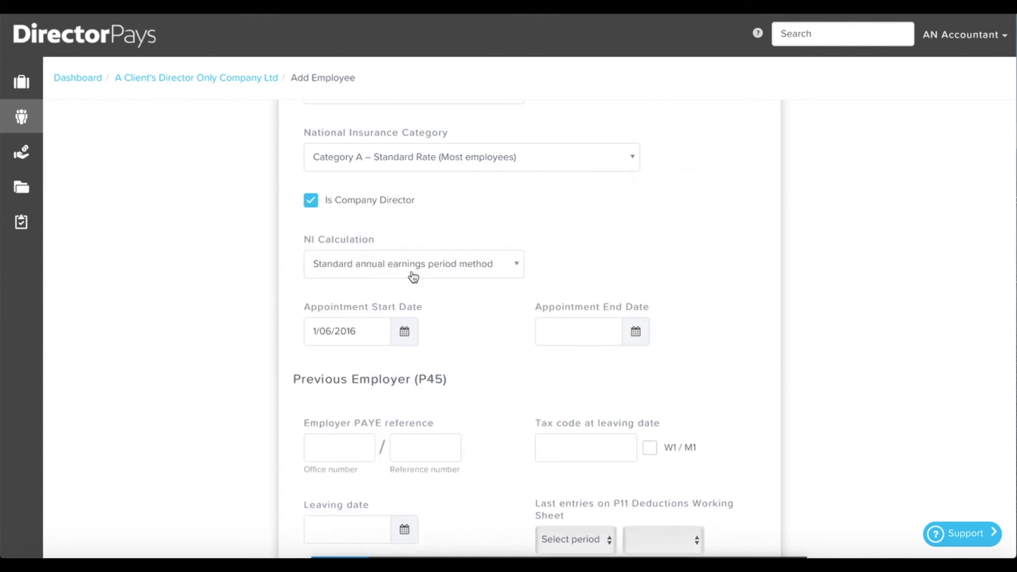
left_click(414, 276)
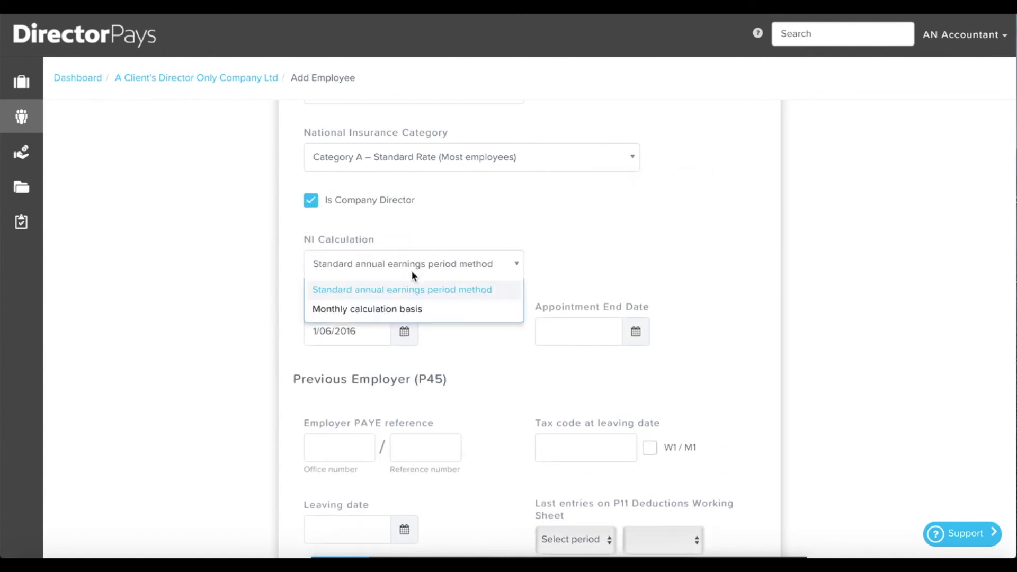
left_click(407, 310)
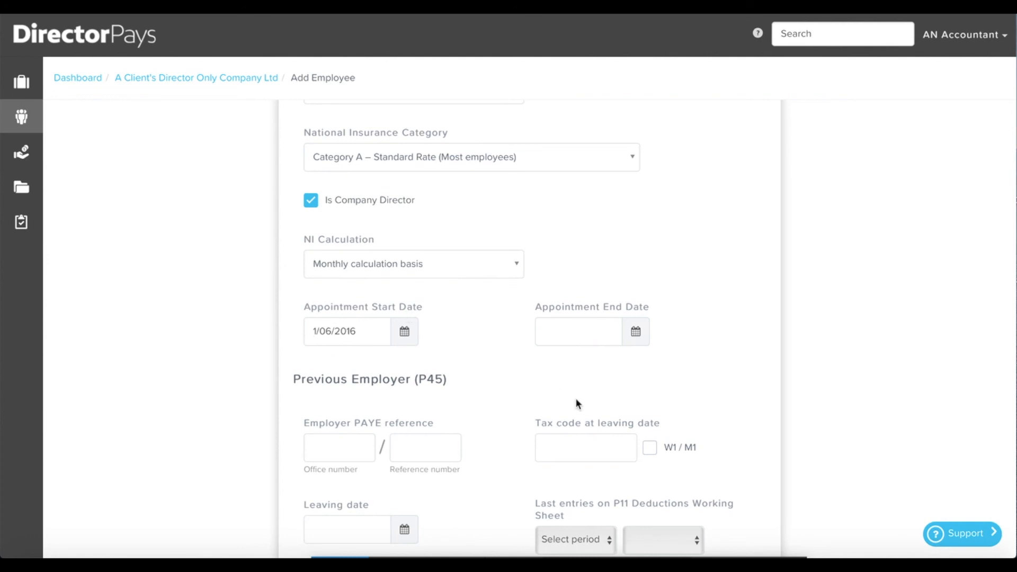
scroll(576, 404, "down", 5)
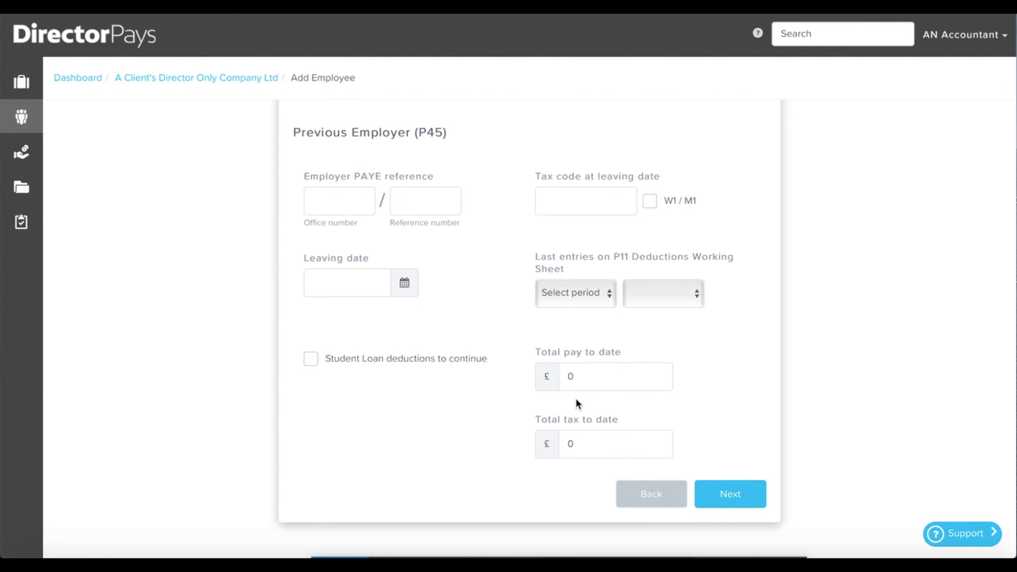
left_click(731, 497)
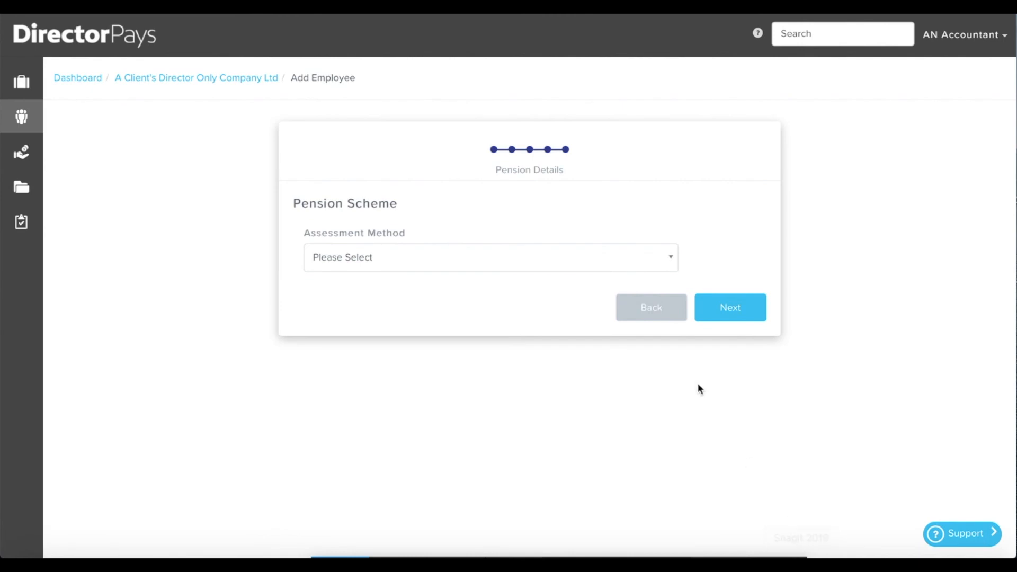
Set the pension assessment method to 'Do not enrol in pension scheme' and complete the employee.
left_click(576, 262)
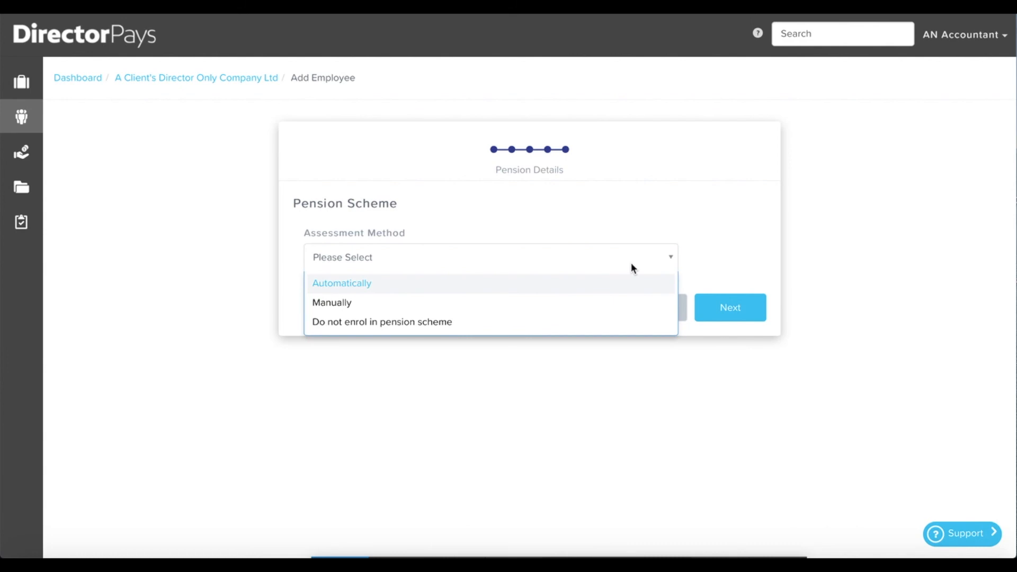
left_click(570, 320)
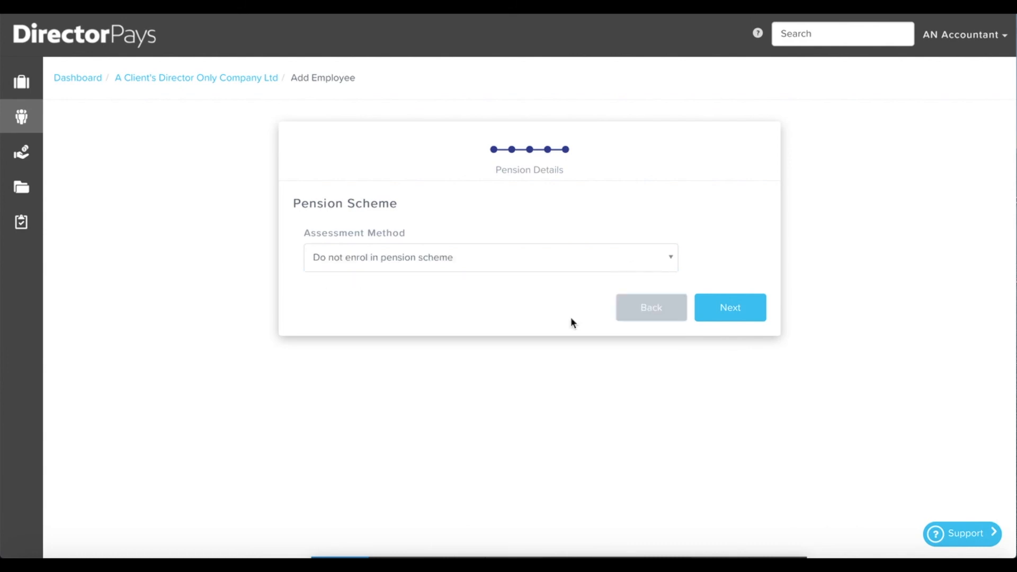
left_click(730, 311)
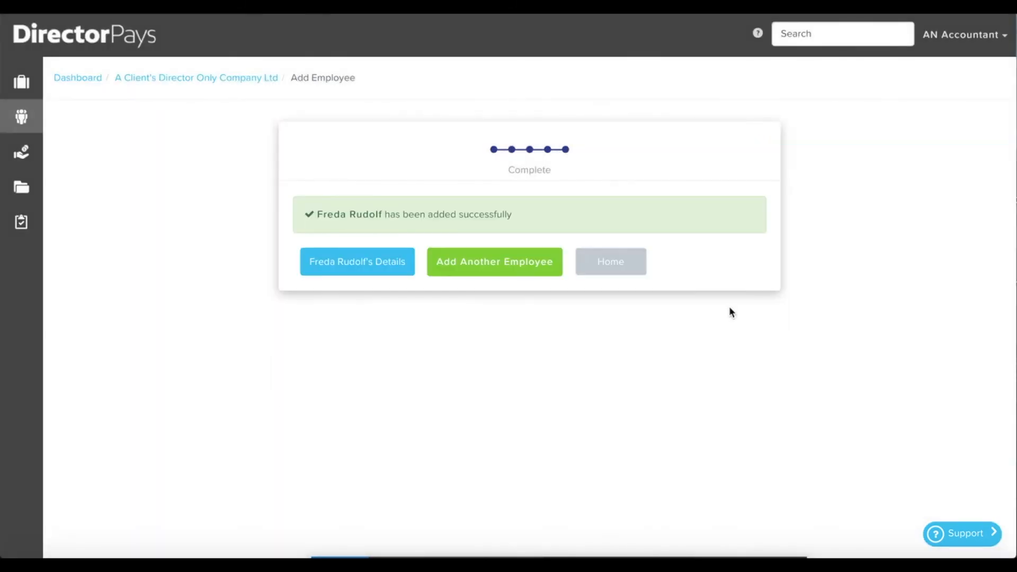